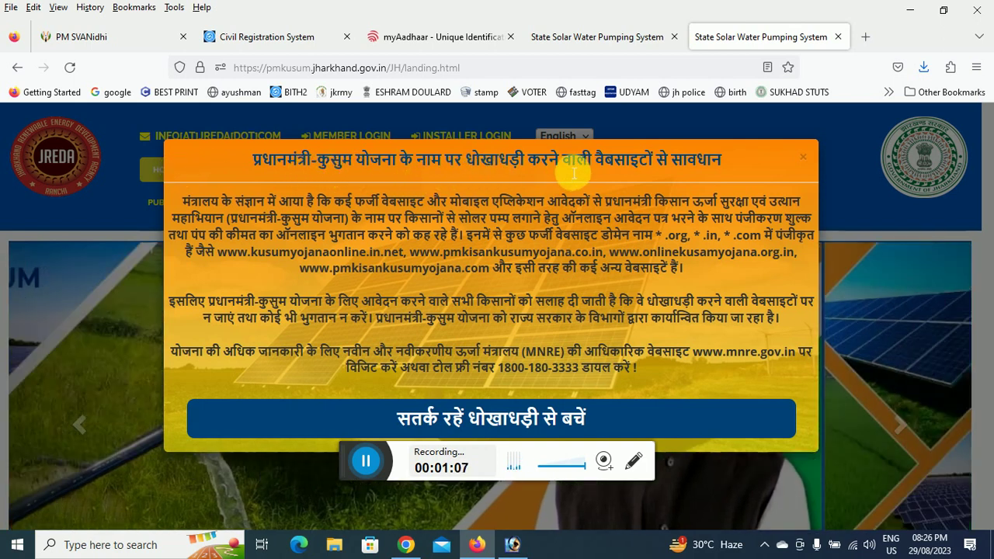
Dismiss the fraud warning and open the farmer registration form for Component-B.
click(805, 158)
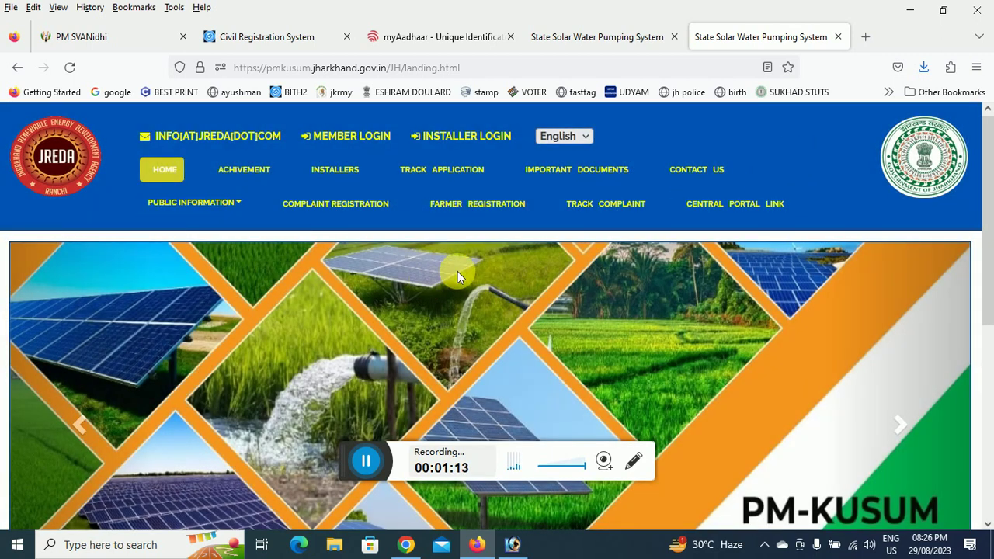
click(465, 213)
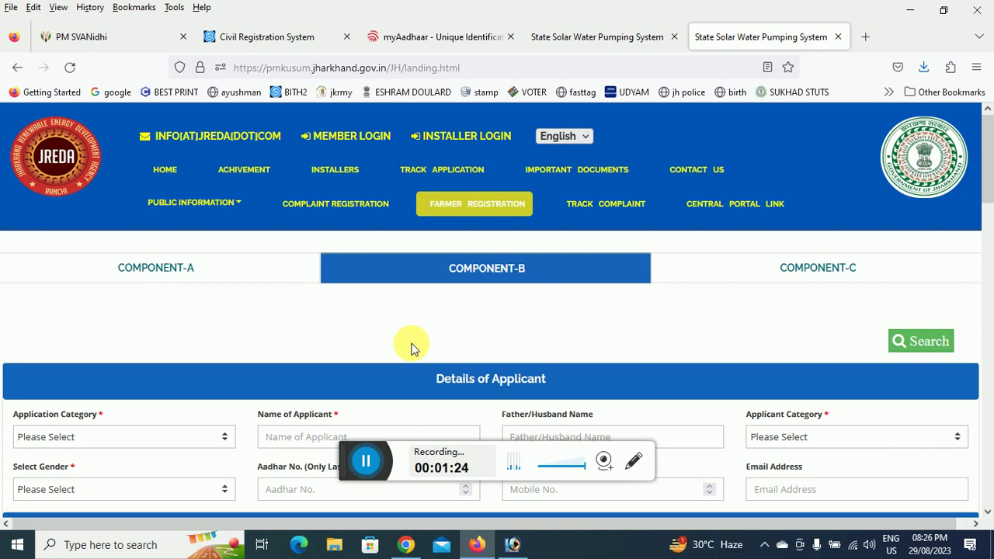
click(471, 207)
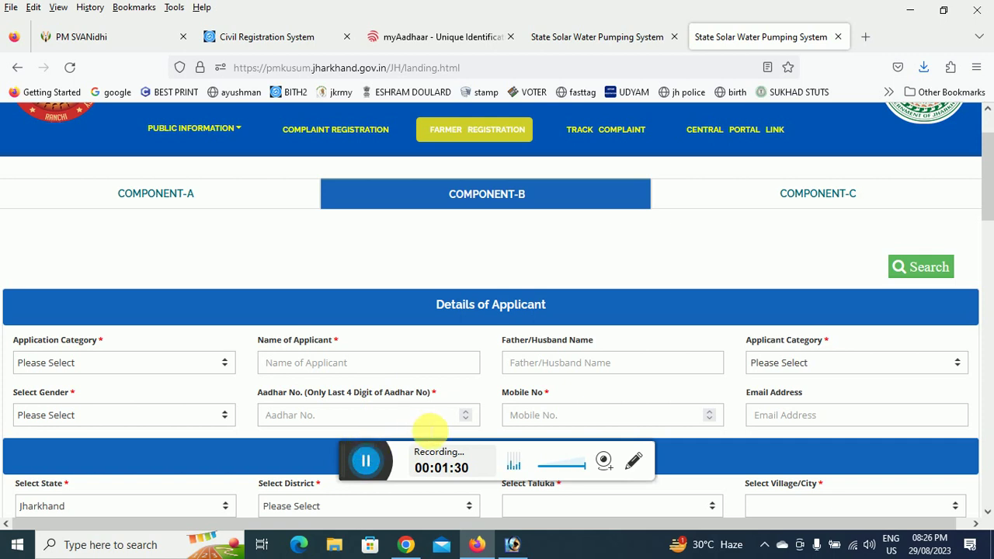
scroll(440, 361, up, 2)
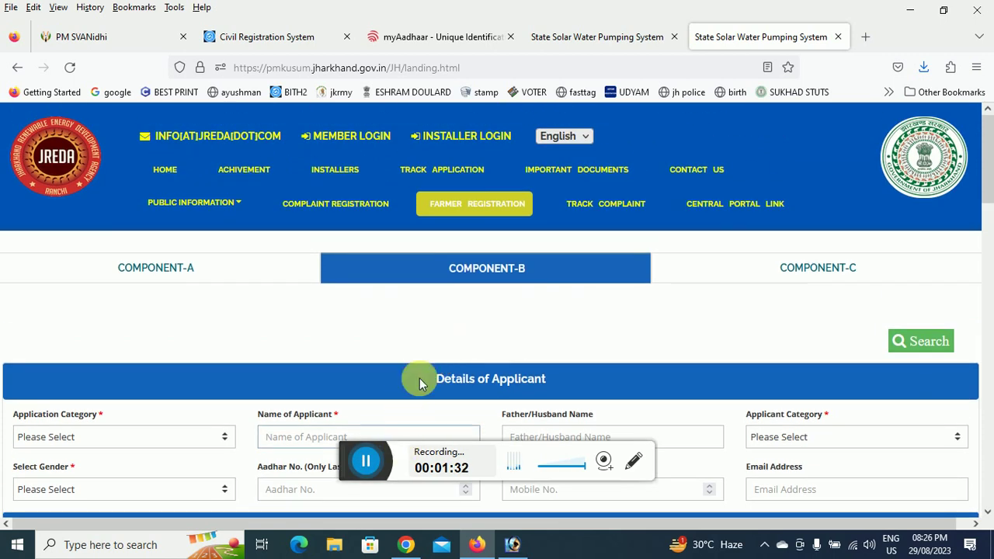
scroll(419, 378, down, 2)
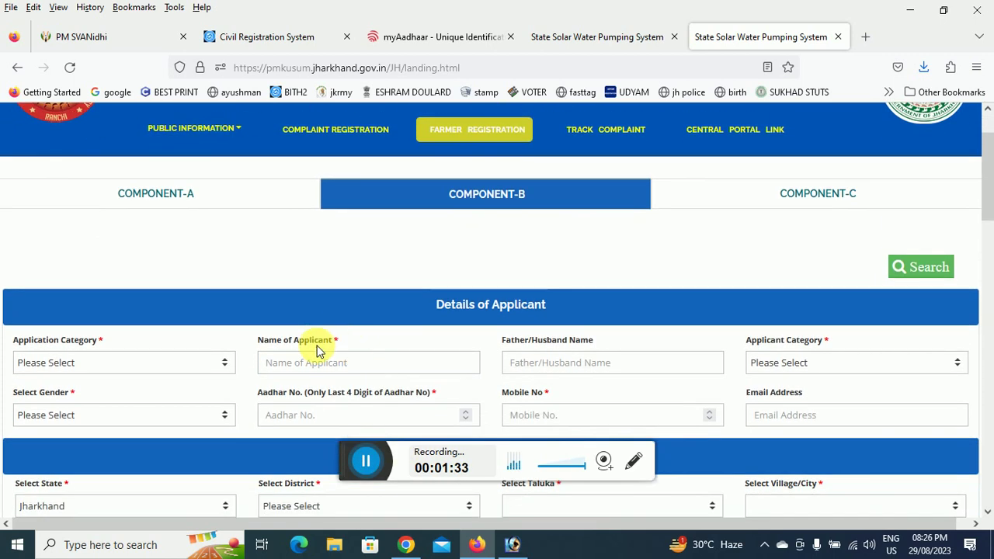
Set the application category to Individual Farmer and the applicant category to OBC in the applicant details.
click(76, 365)
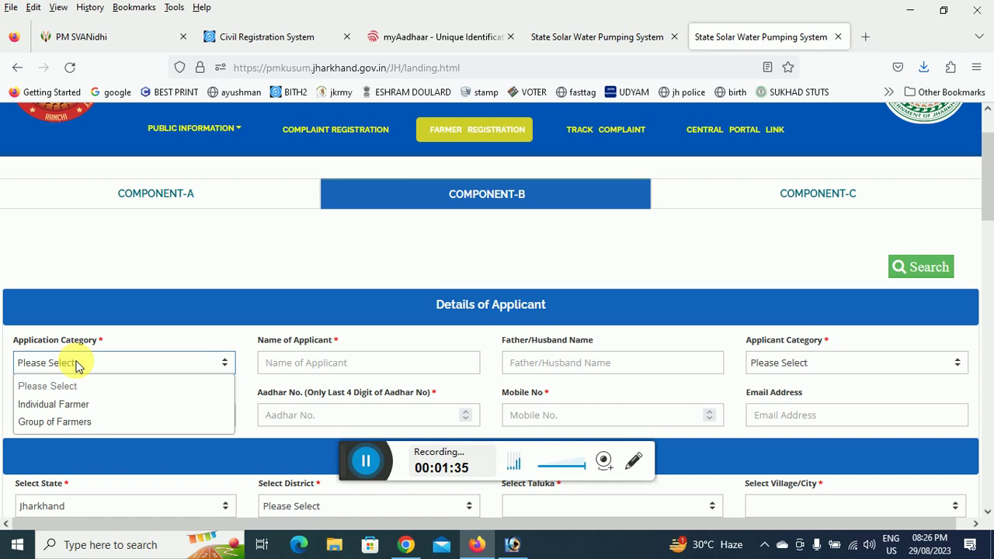
click(70, 405)
scroll(117, 363, down, 2)
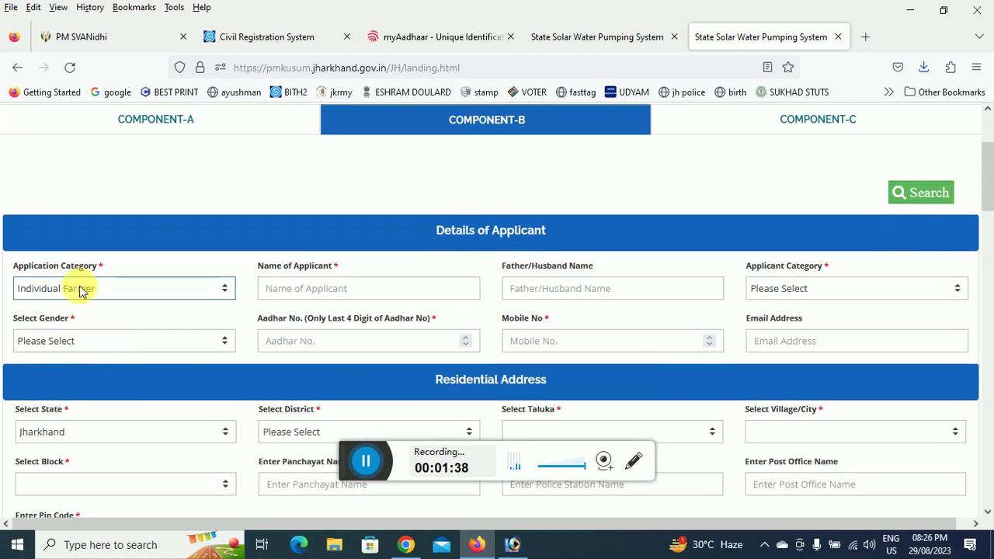
click(297, 290)
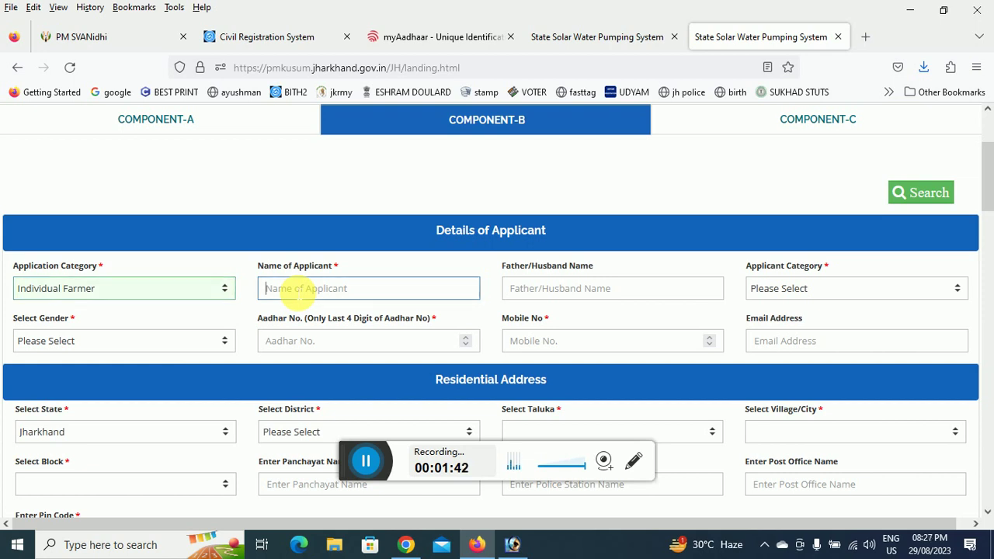
click(575, 294)
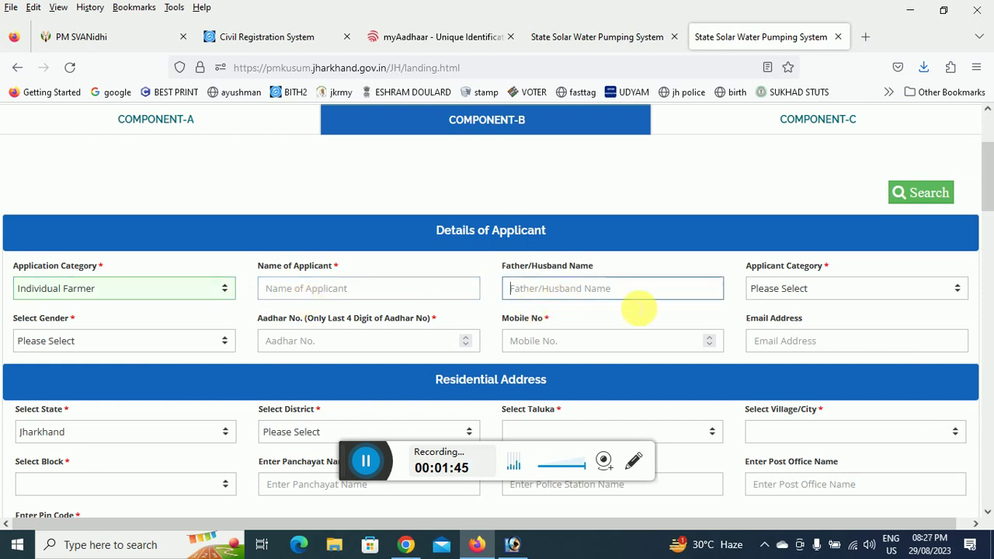
click(779, 289)
click(765, 348)
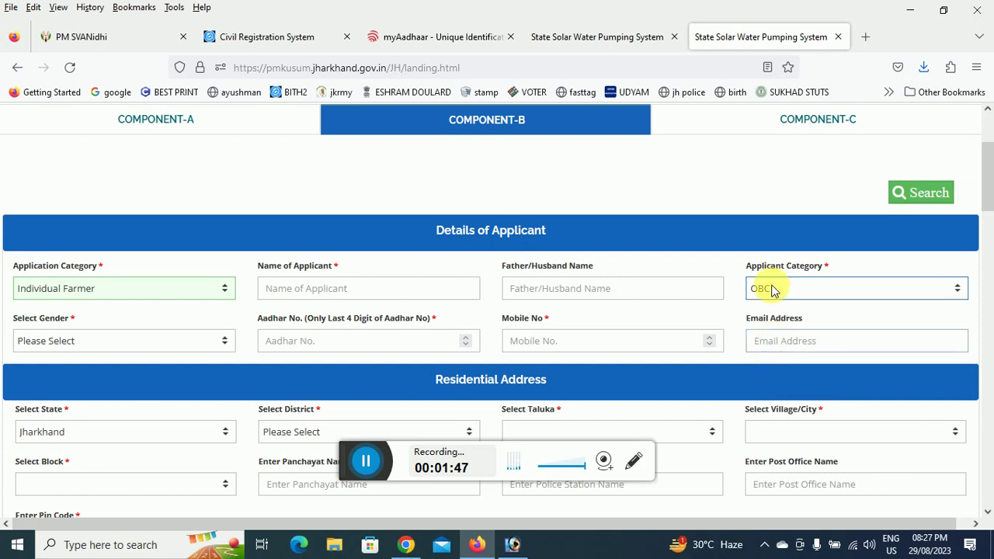
Set the applicant's gender to Male and go through the Aadhaar number and email address fields.
scroll(131, 291, down, 2)
click(95, 267)
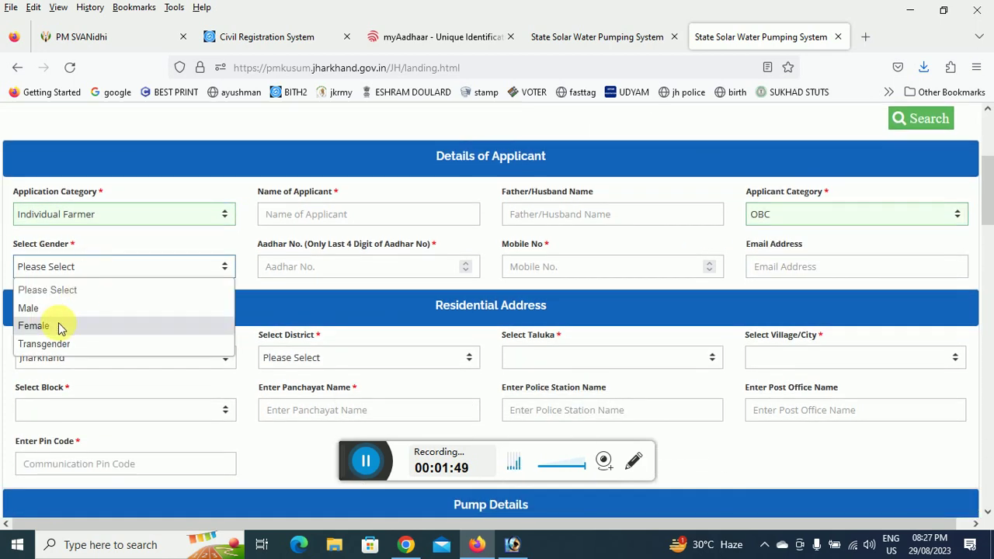
click(32, 308)
click(300, 271)
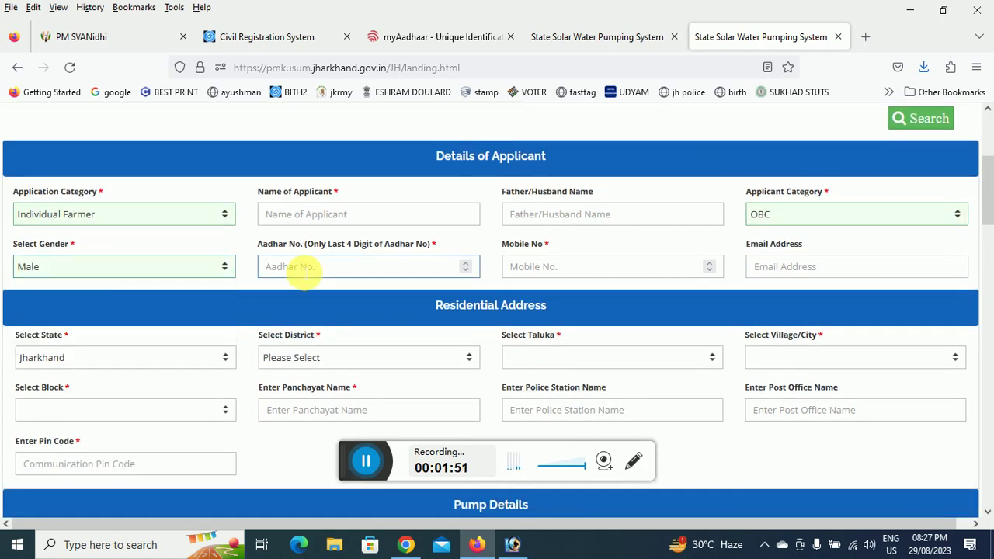
click(810, 268)
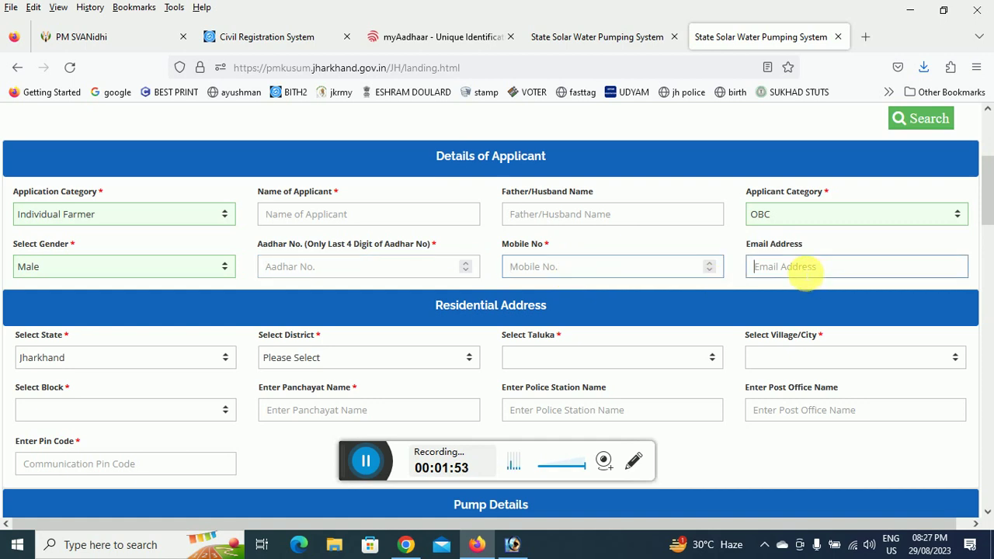
Set the residential address district to GODDA and its taluka to Godda.
scroll(251, 284, down, 2)
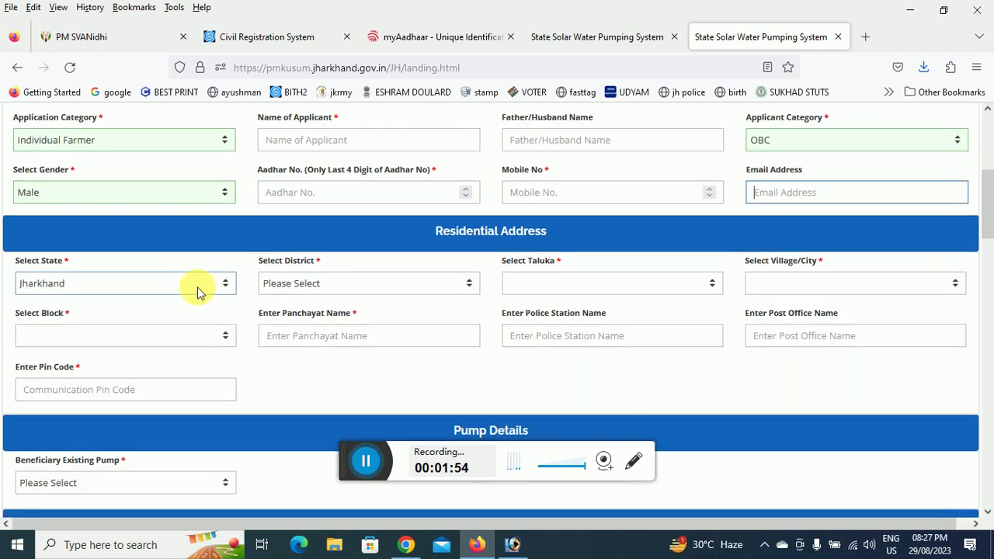
click(337, 284)
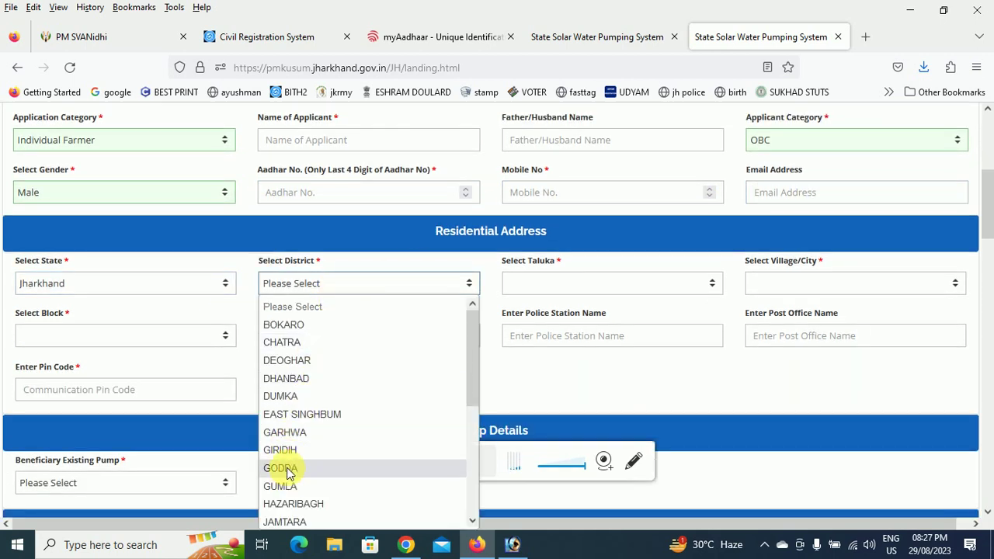
click(283, 469)
click(543, 284)
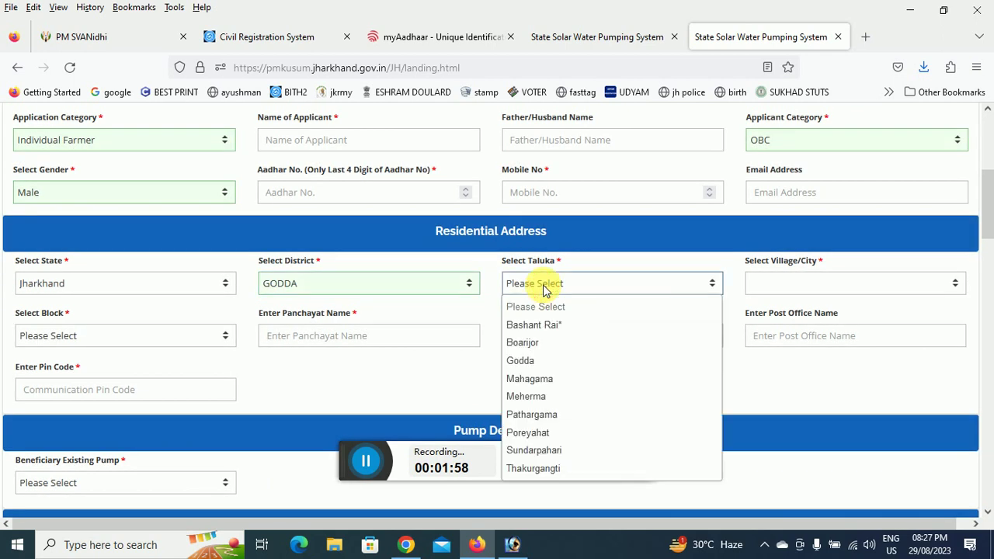
click(527, 363)
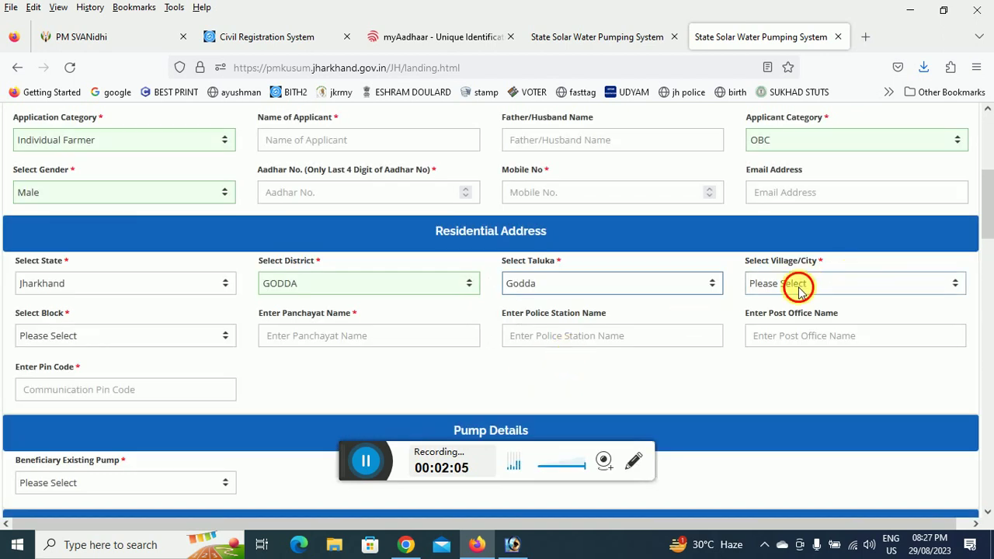
Choose Bilari as the village in the residential address.
click(800, 288)
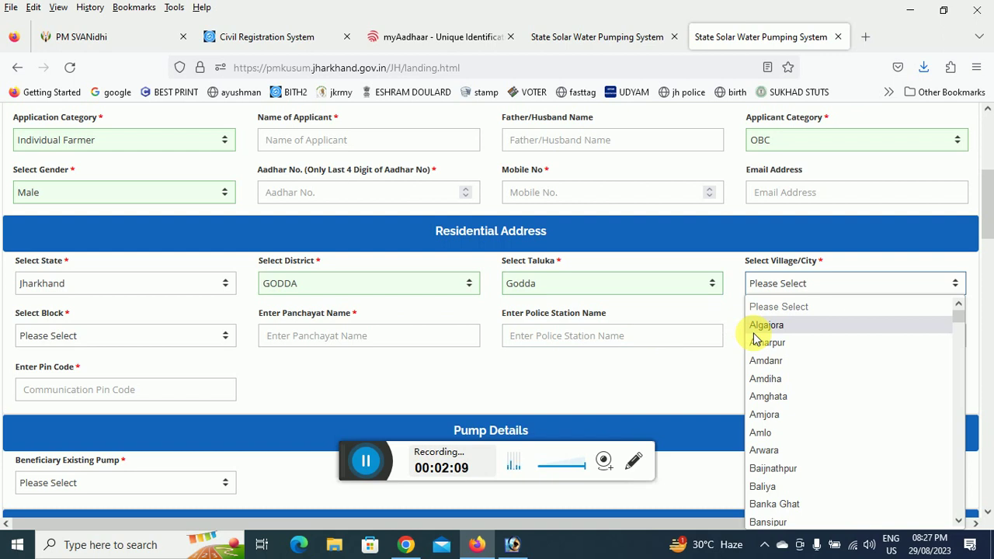
key(b)
key(b)
key(b)
key(b)
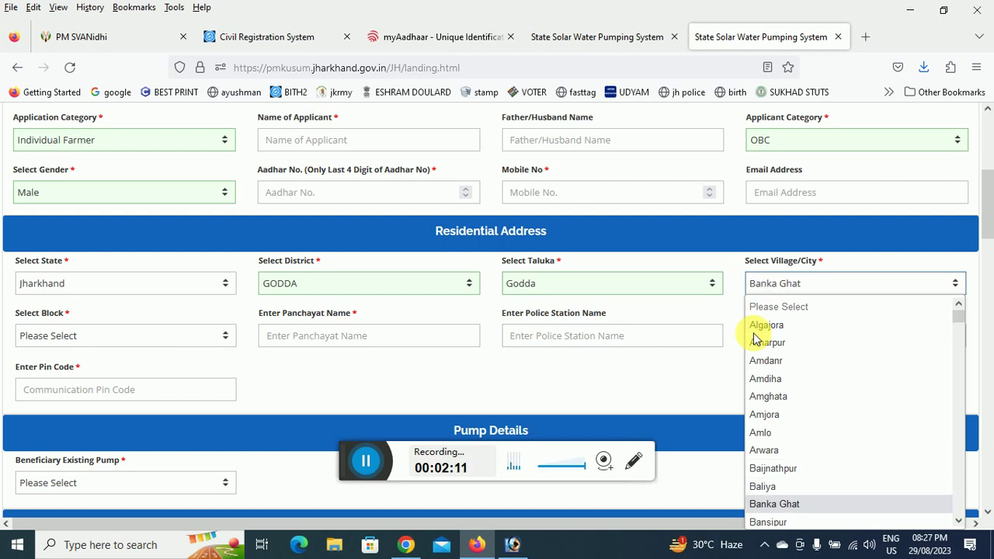
key(b)
key(b)
key(b)
key(b)
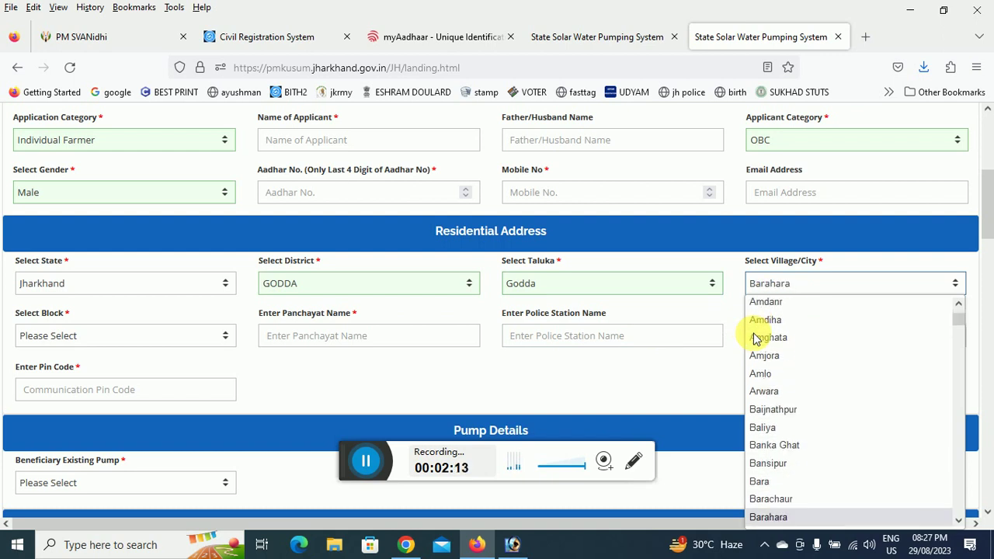
key(b)
key(b)
key(b)
key(b)
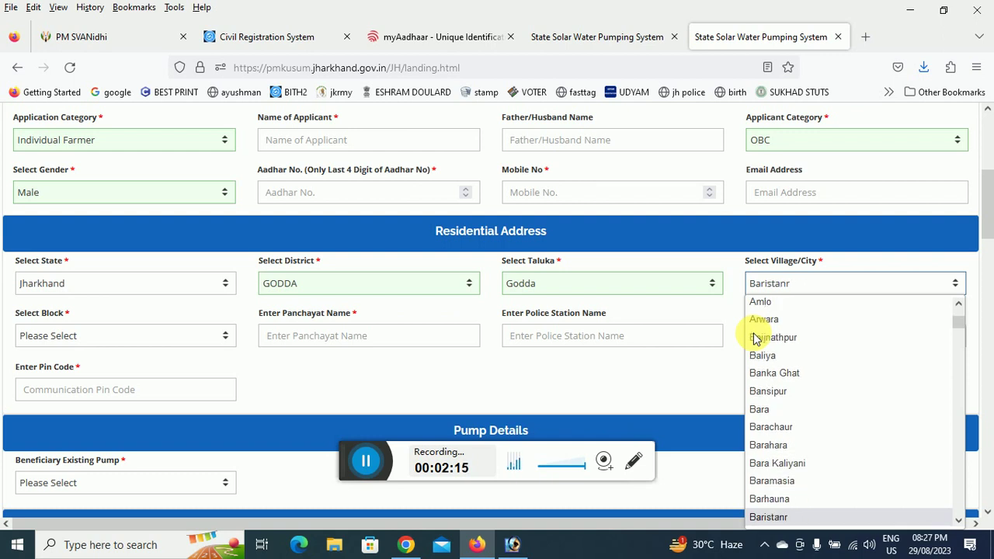
key(b)
key(b)
key(b)
key(b)
key(b)
key(b)
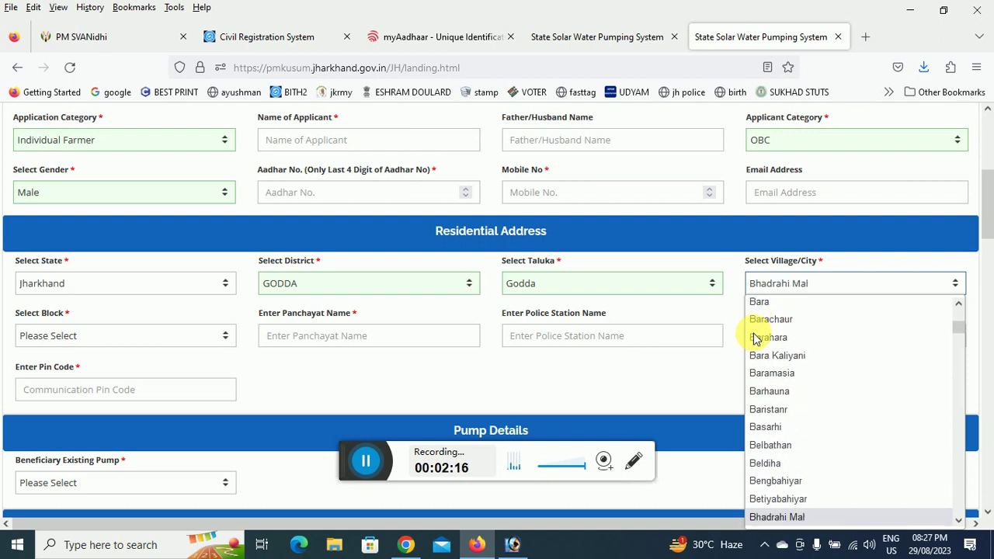
key(b)
key(b)
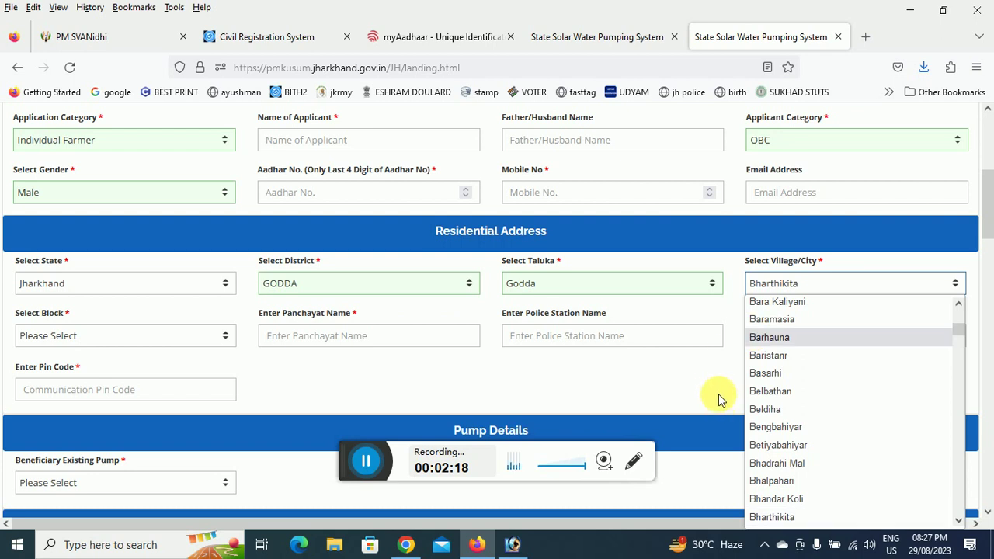
key(Down)
key(Down)
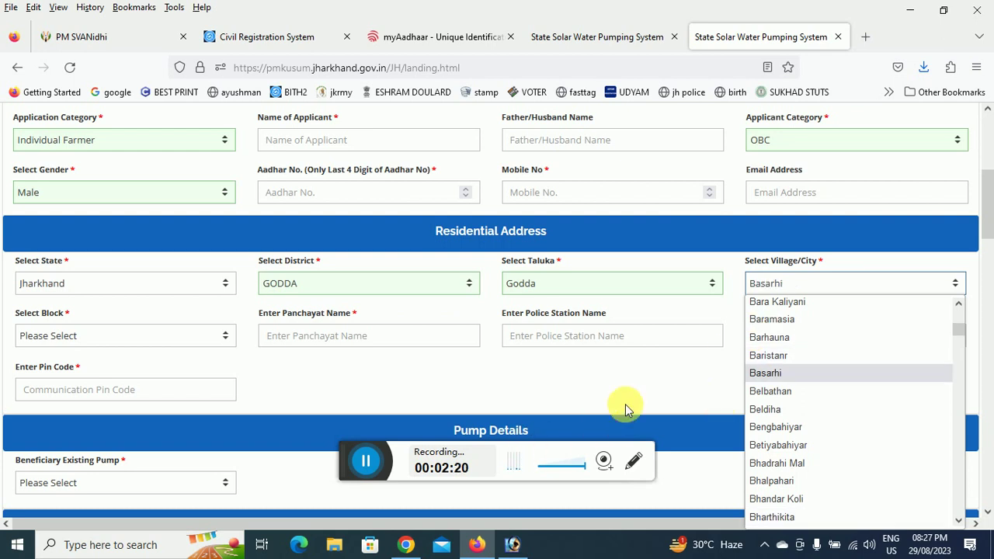
key(Down)
key(Down)
key(Down)
key(Down)
key(Down)
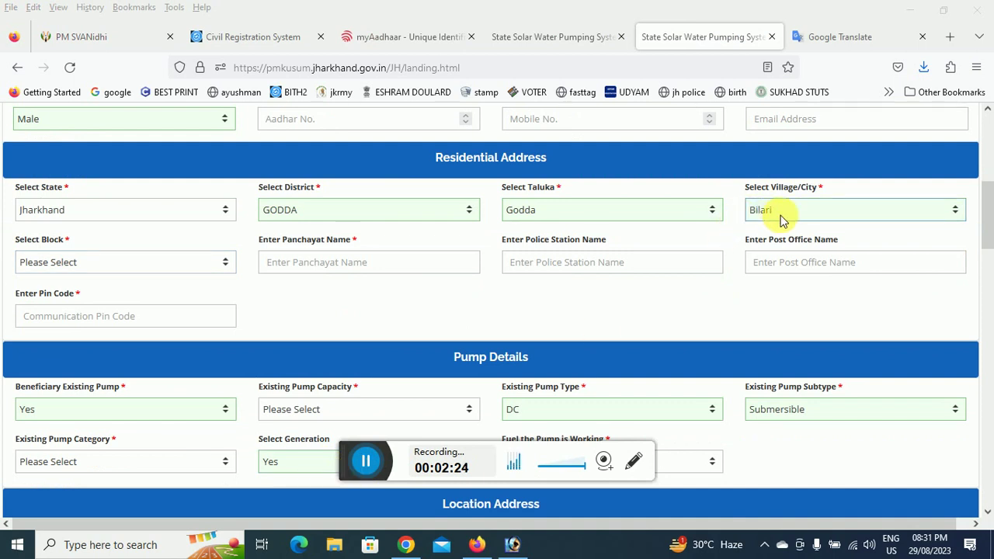
Set the residential block to GODDA and go through the panchayat, police station, post office and pin code fields.
click(81, 264)
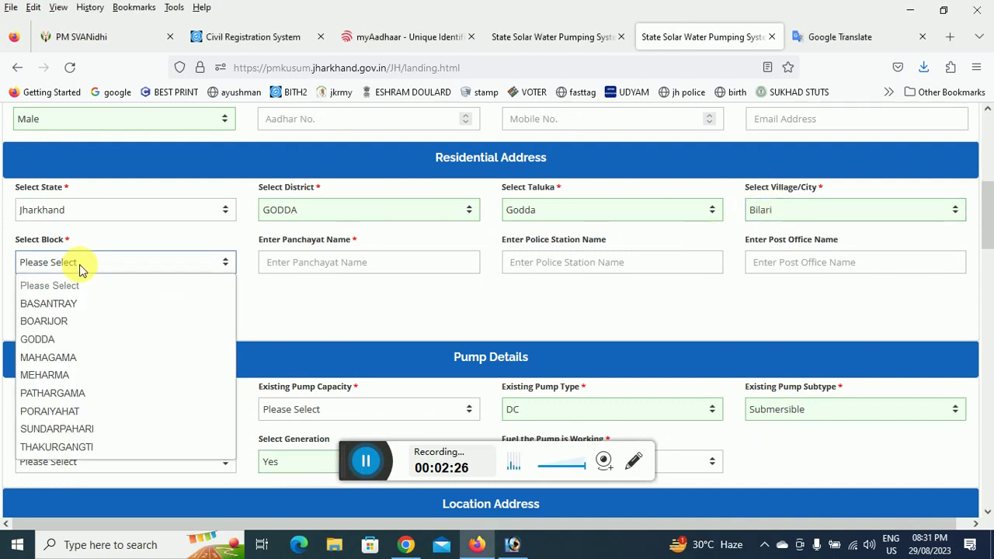
click(51, 339)
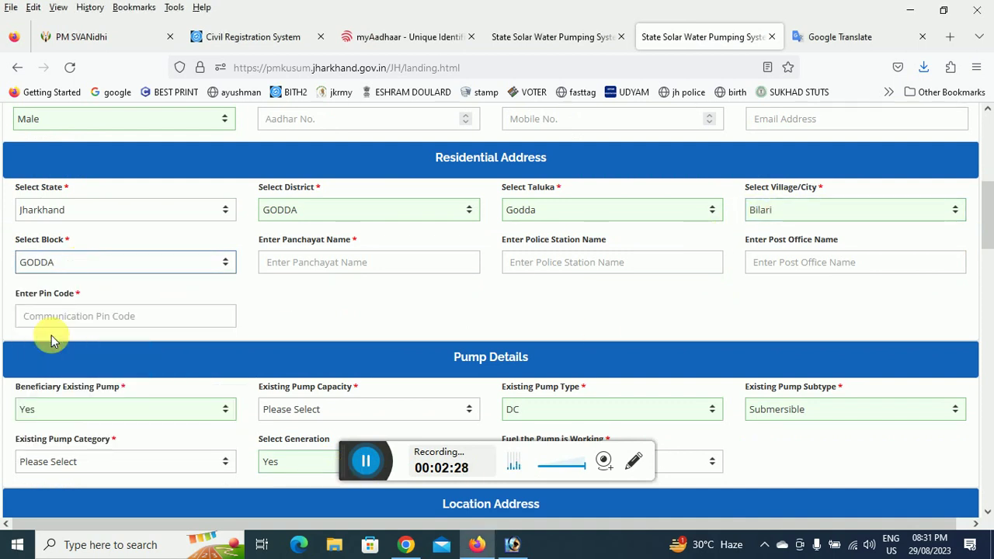
click(351, 274)
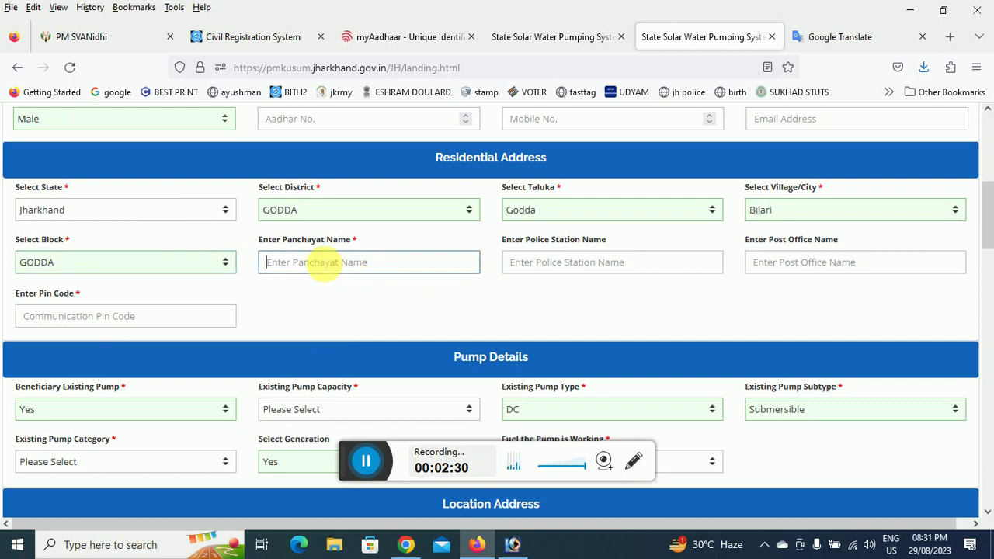
click(576, 271)
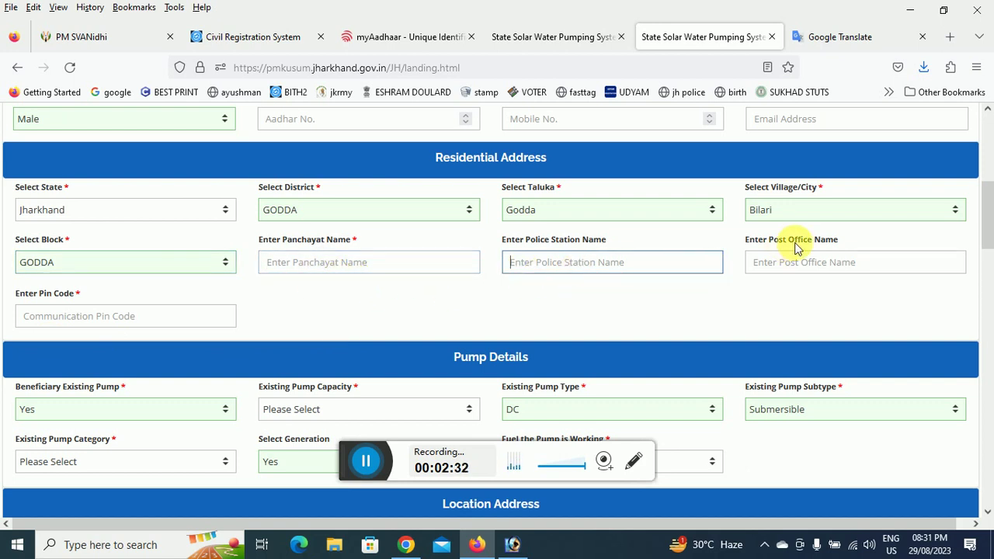
click(827, 272)
click(104, 324)
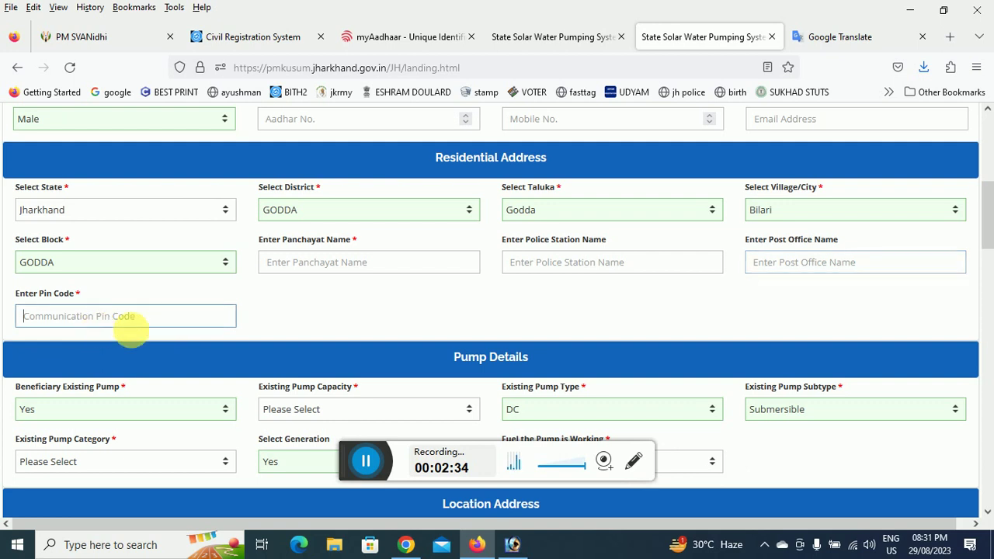
Keep the beneficiary's existing pump answer at Yes and set the existing pump capacity to 3 hp.
scroll(317, 326, down, 3)
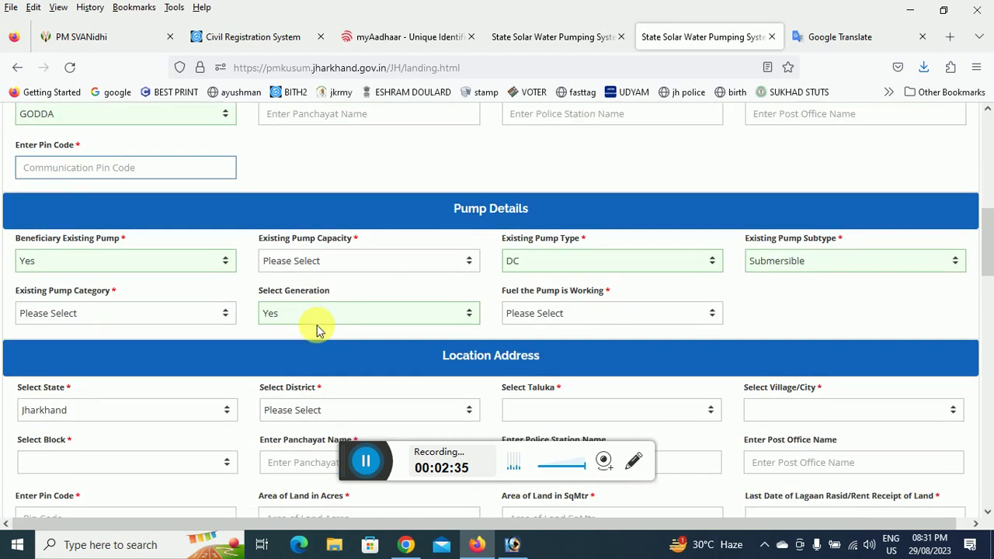
click(69, 261)
click(48, 305)
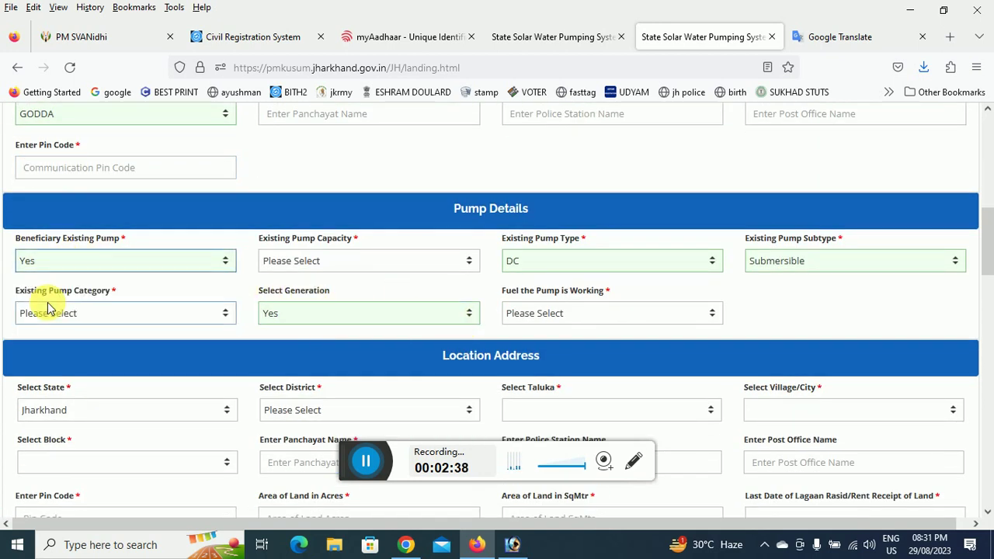
click(326, 263)
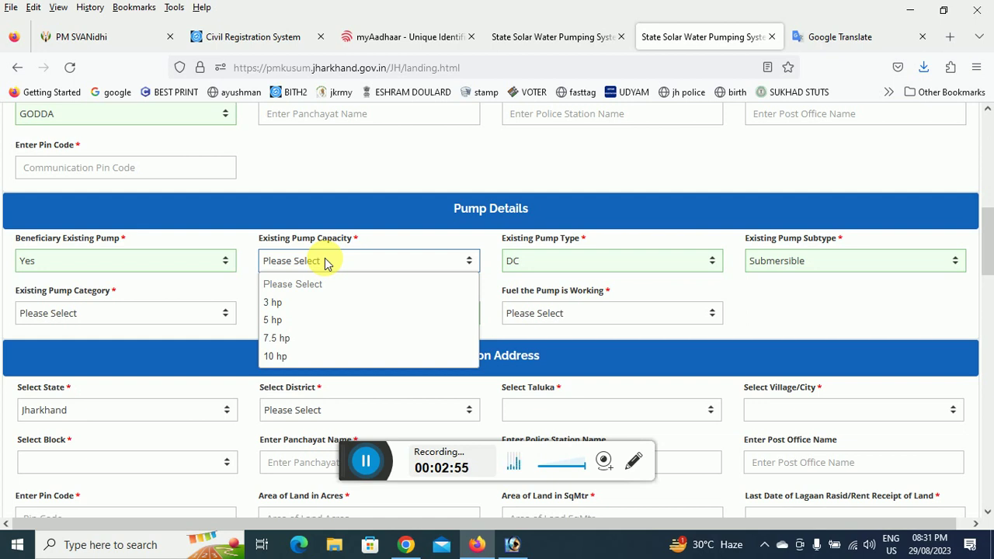
click(272, 303)
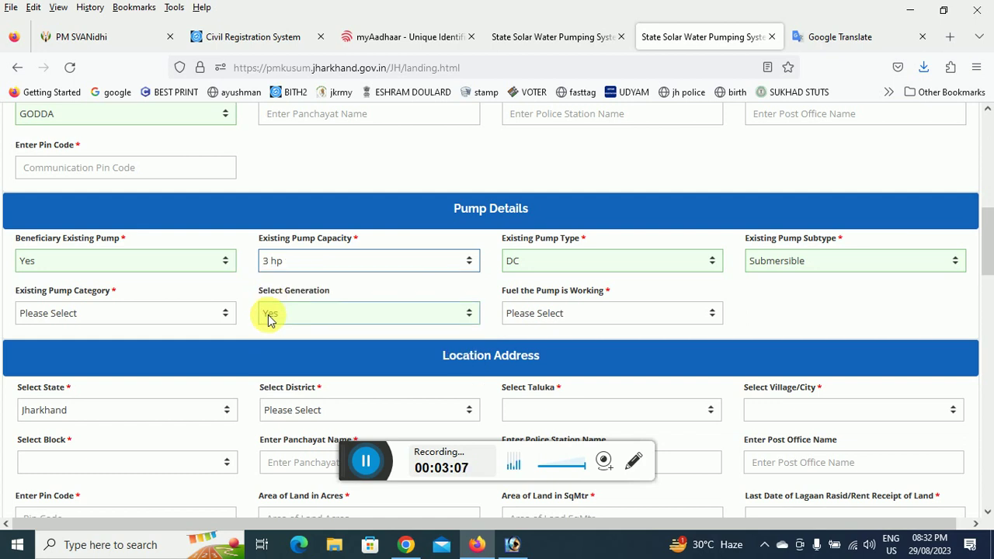
click(284, 266)
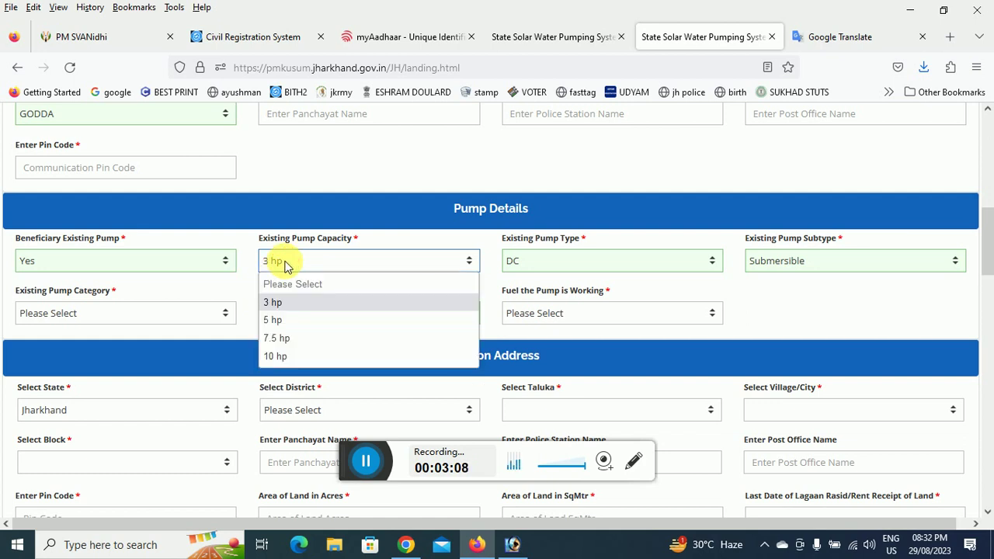
click(278, 303)
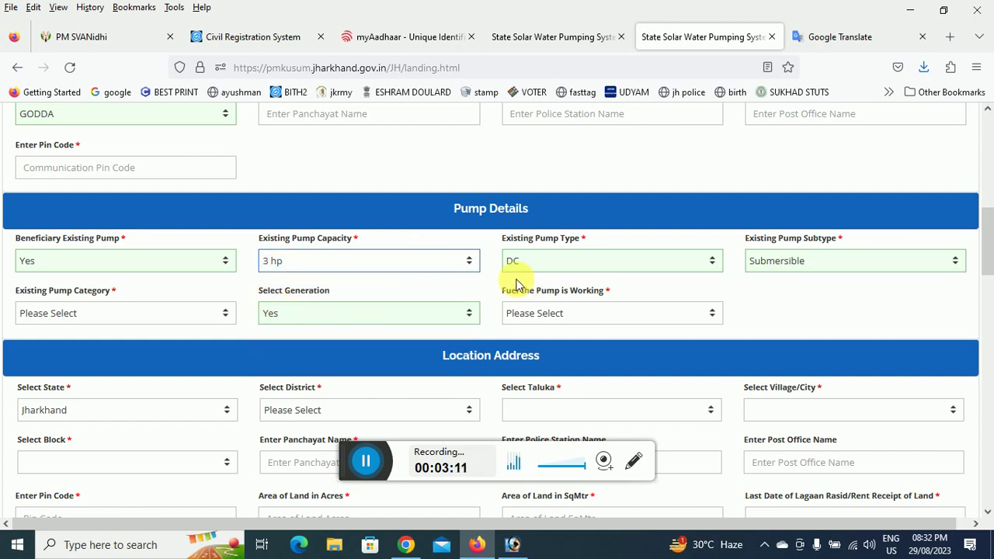
Switch the beneficiary's existing pump answer to No and back to Yes.
click(116, 265)
click(40, 316)
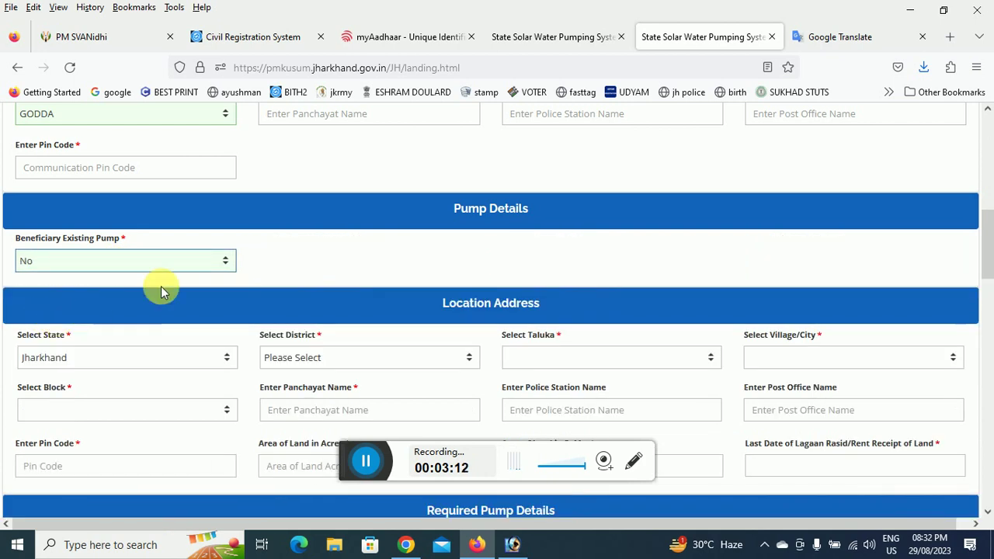
click(111, 264)
click(70, 301)
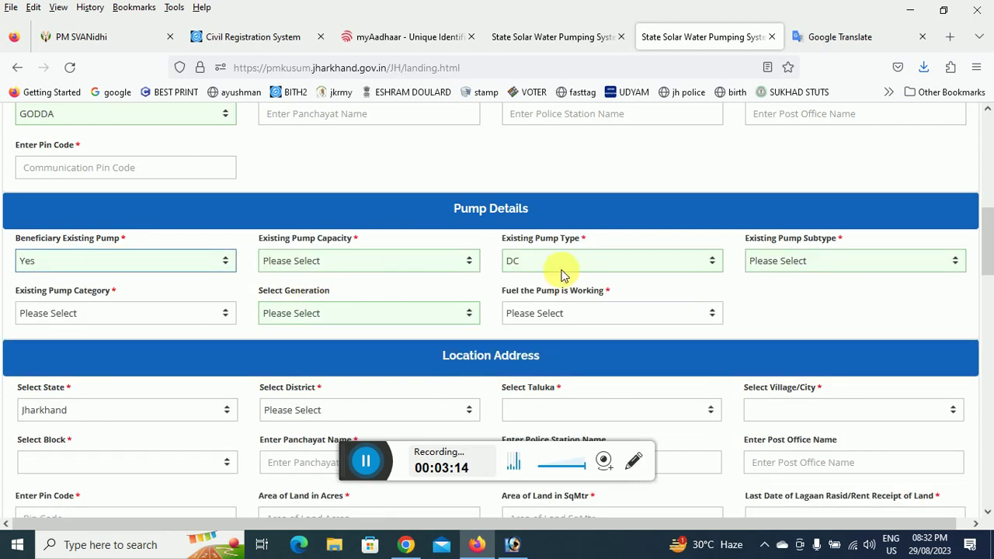
Set the existing pump subtype to Submersible and its category to Water Filled.
click(795, 265)
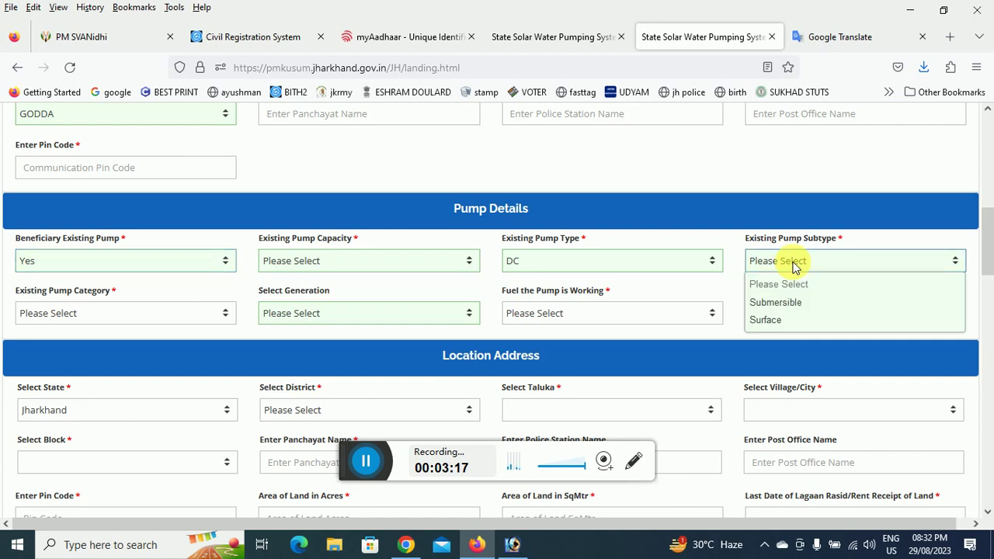
click(772, 302)
click(107, 315)
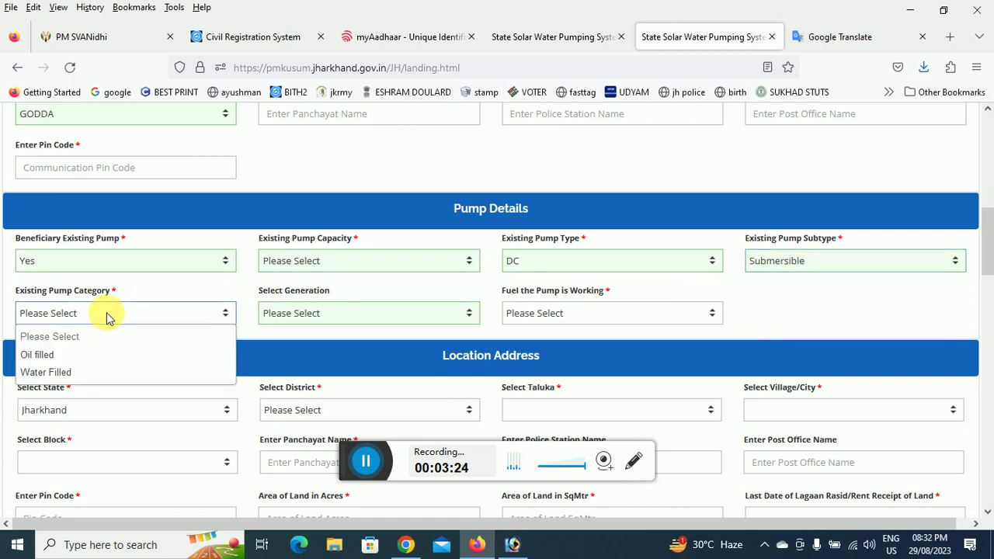
click(35, 372)
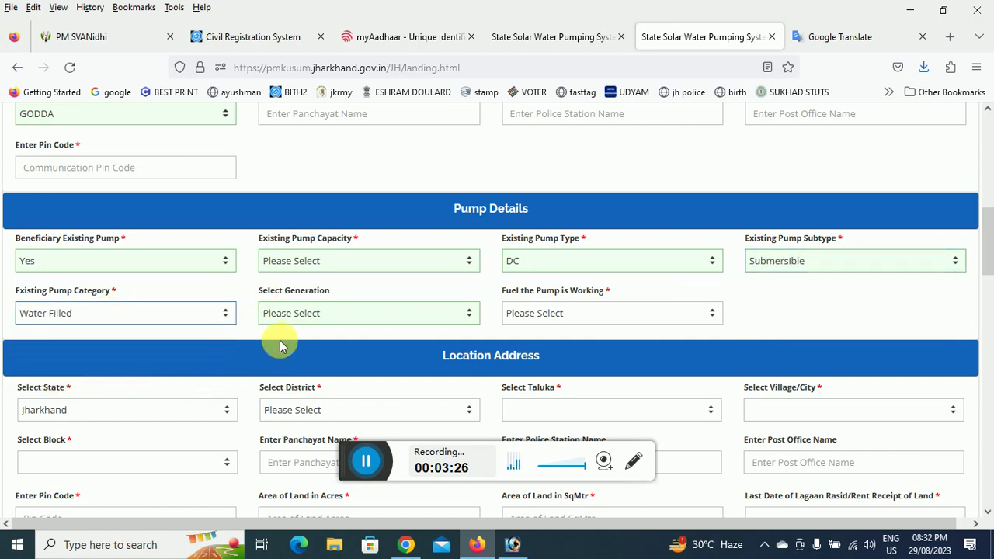
Set the existing pump's generation option to Yes and its working fuel to Electricity.
click(306, 320)
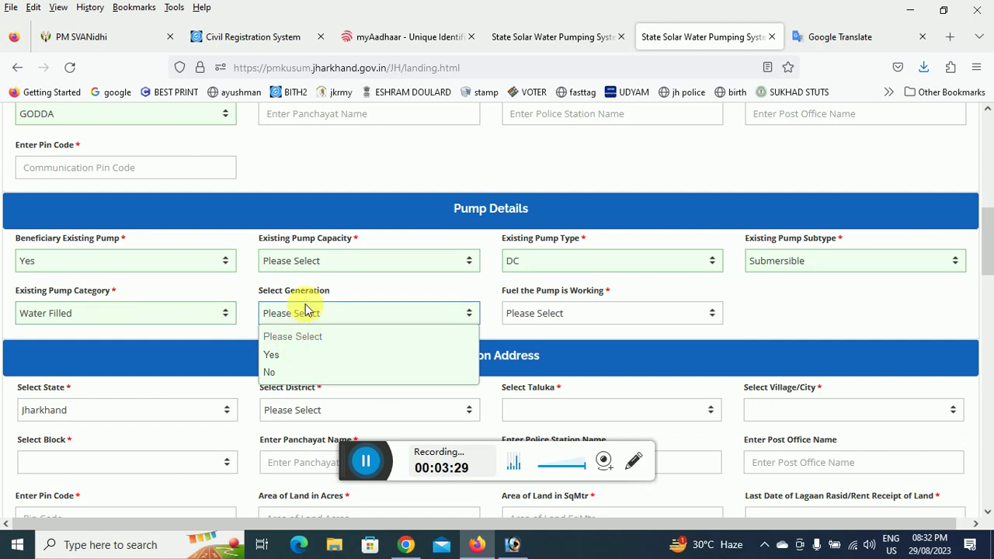
click(268, 373)
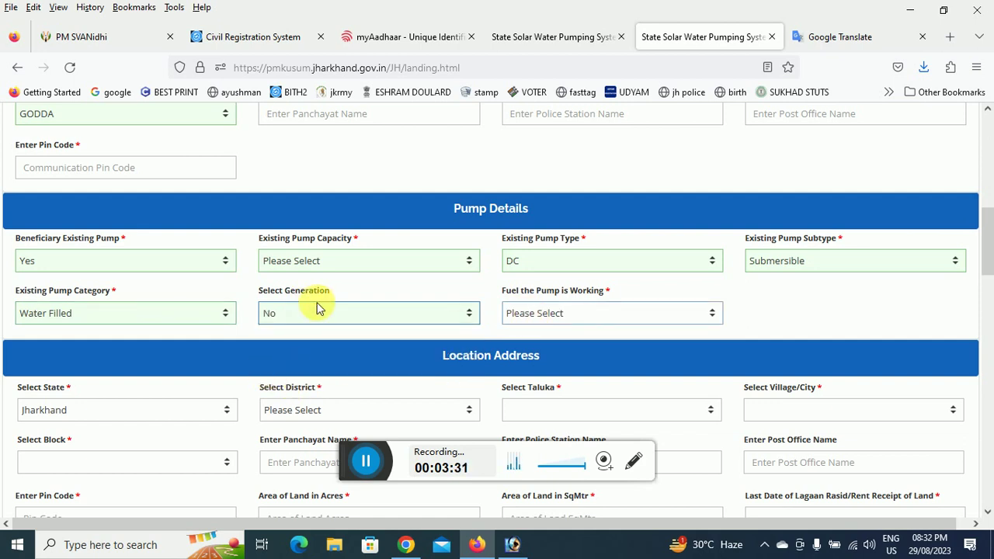
click(289, 314)
click(279, 354)
click(582, 316)
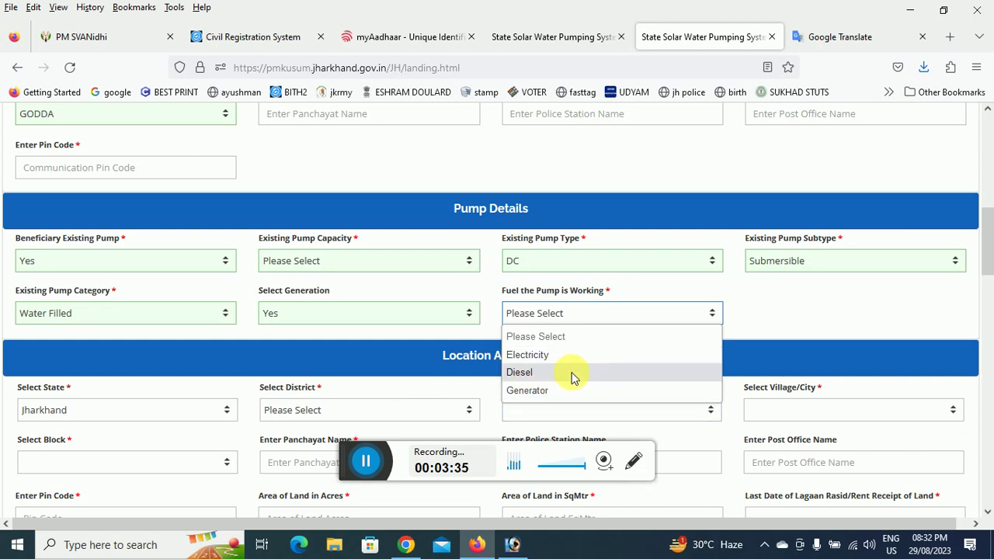
click(536, 356)
click(543, 313)
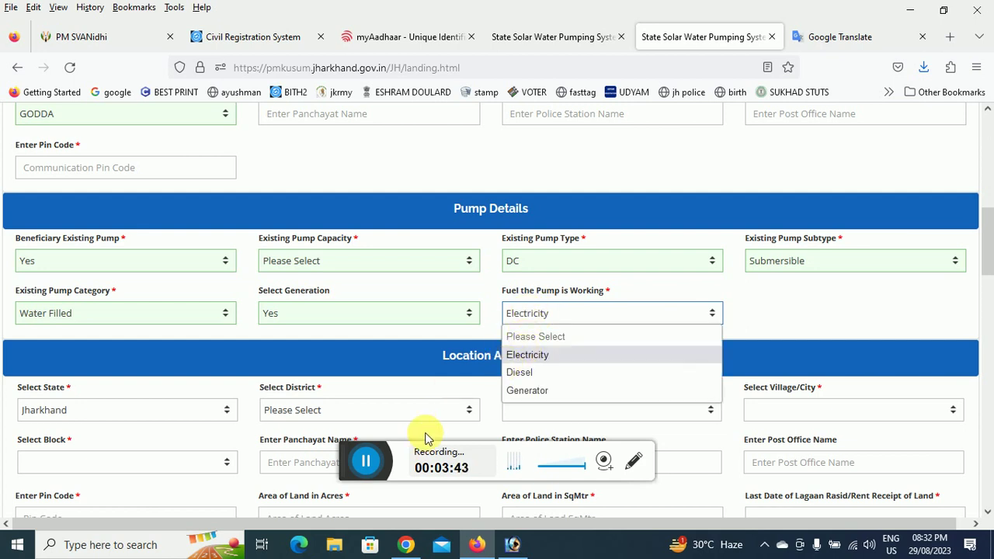
click(366, 461)
click(366, 461)
Set the location address district to GODDA and its taluka to Godda.
scroll(411, 396, down, 2)
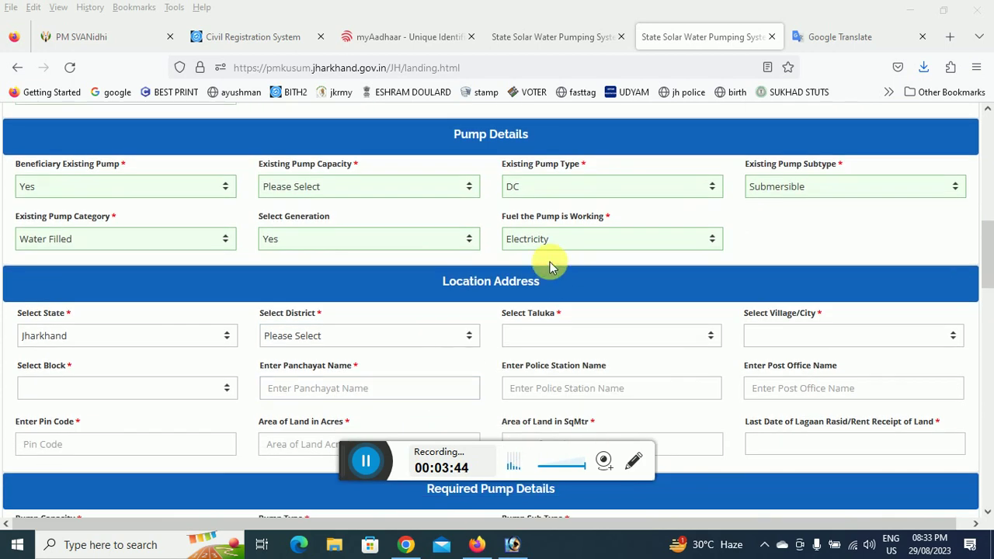
scroll(141, 316, down, 2)
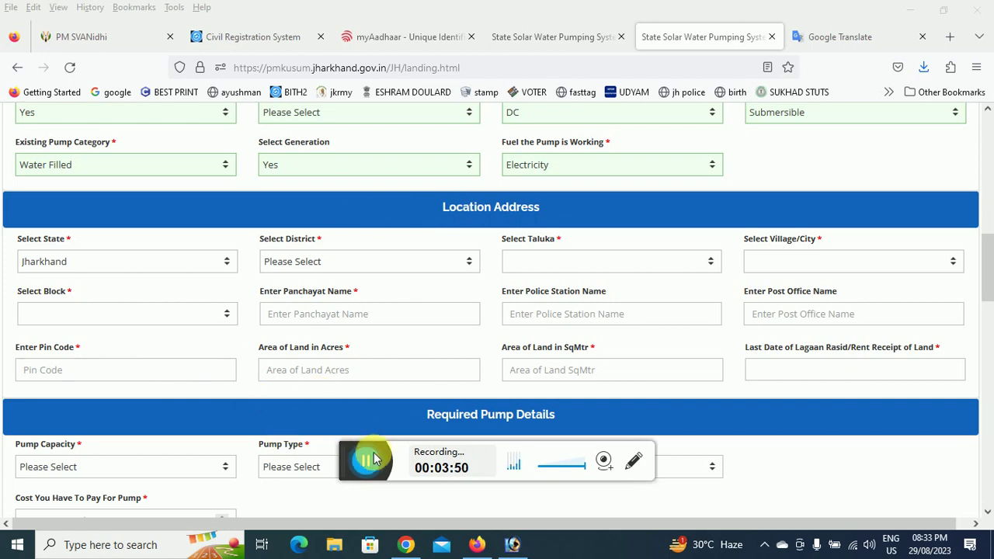
click(365, 269)
click(299, 442)
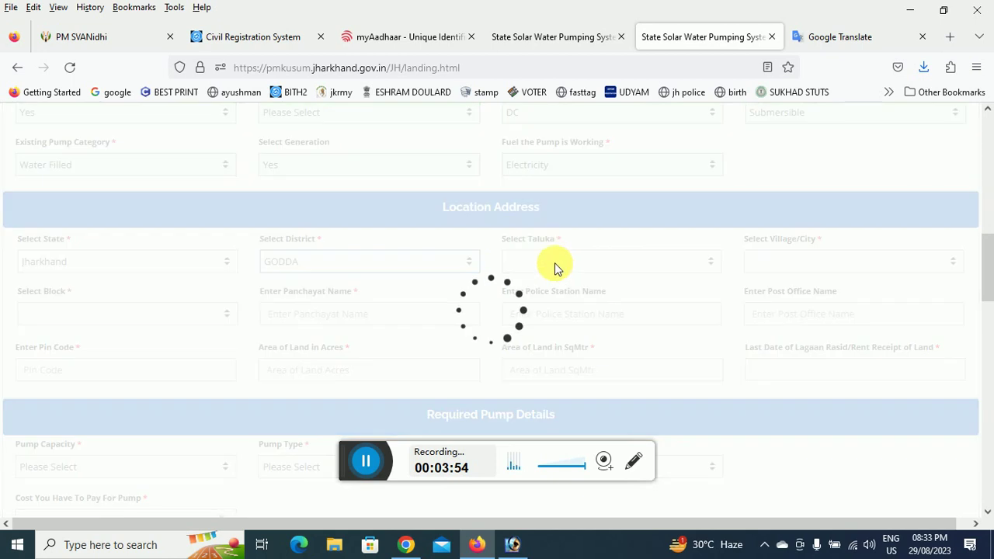
click(551, 261)
click(524, 340)
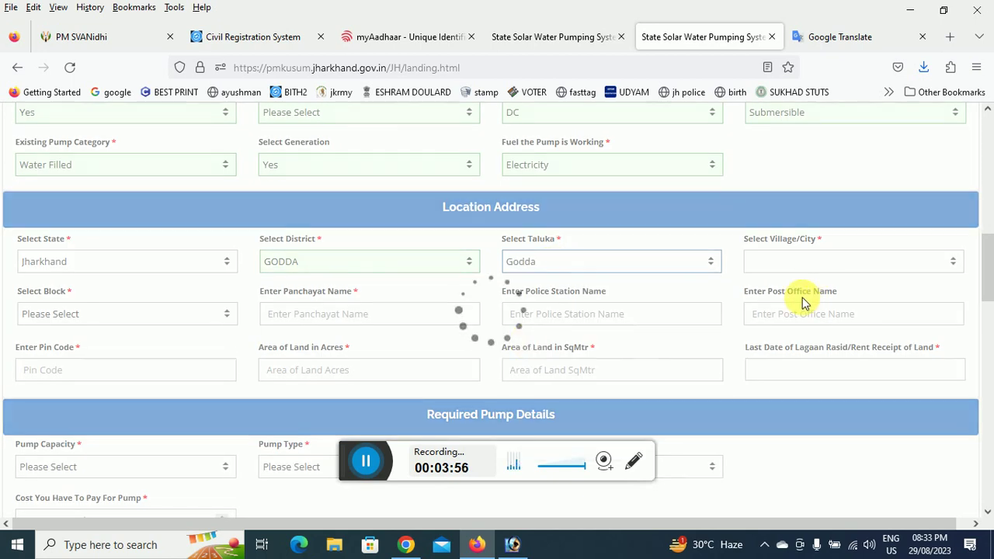
Choose Bilari as the village in the location address.
click(803, 264)
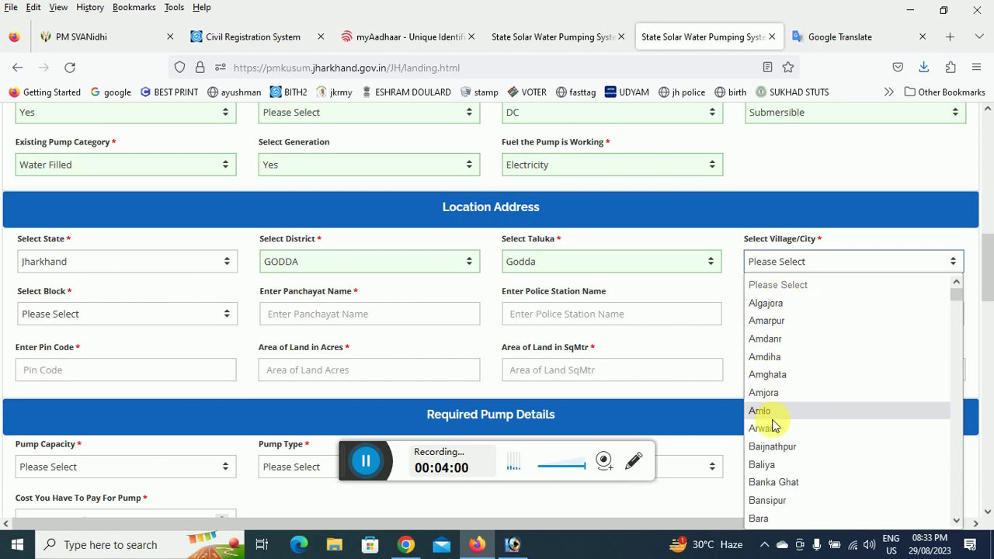
text(bi)
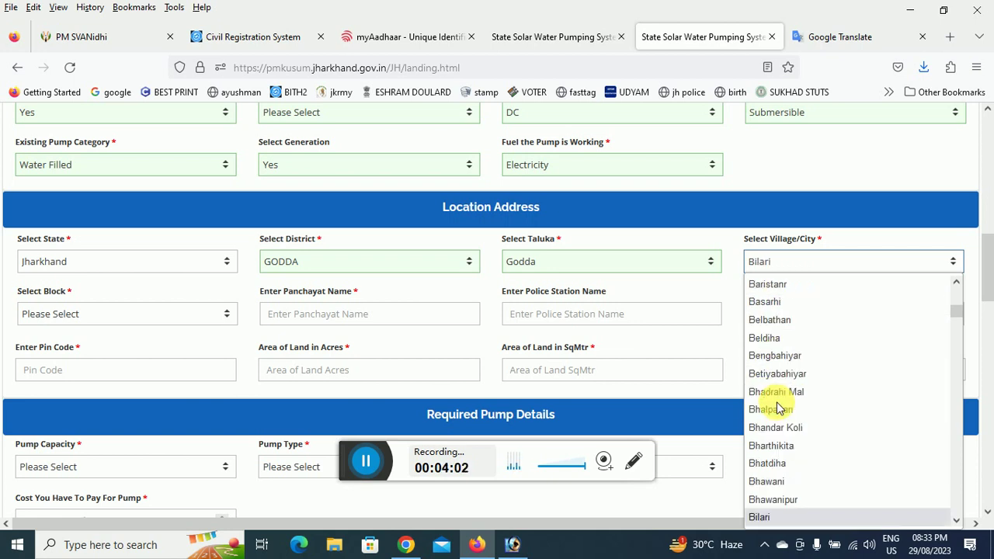
key(Return)
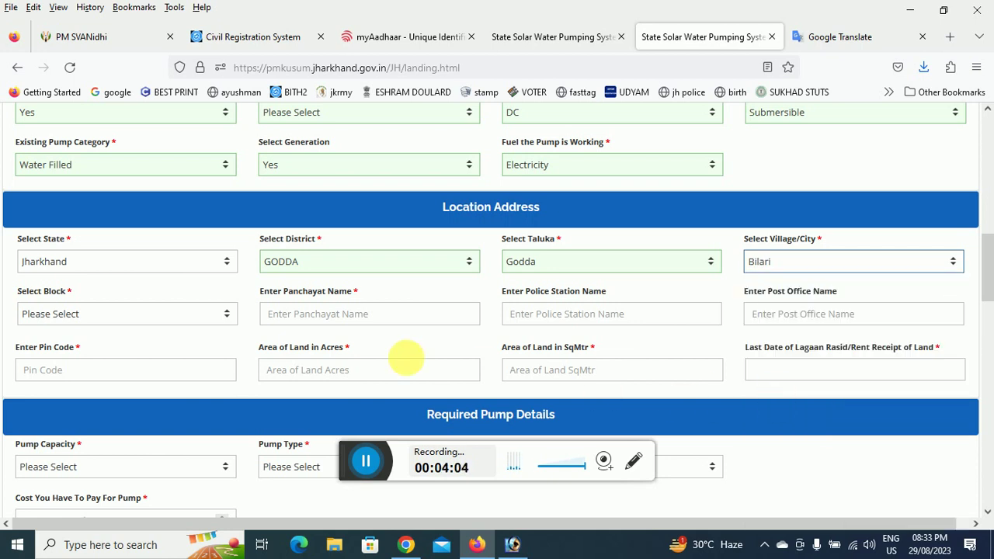
Set the location address block to GODDA and go through the panchayat, police station and post office fields.
click(104, 318)
click(55, 391)
click(363, 314)
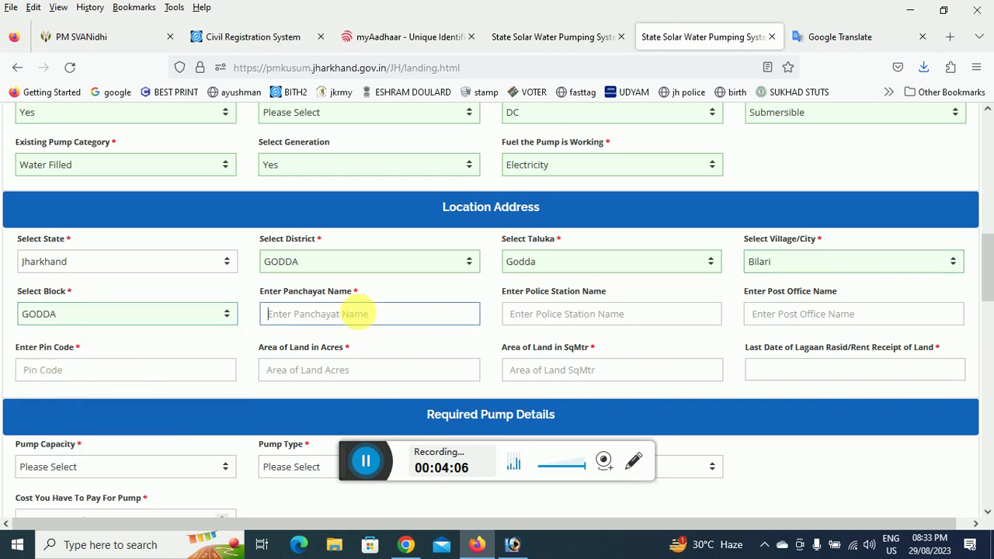
click(581, 318)
click(790, 314)
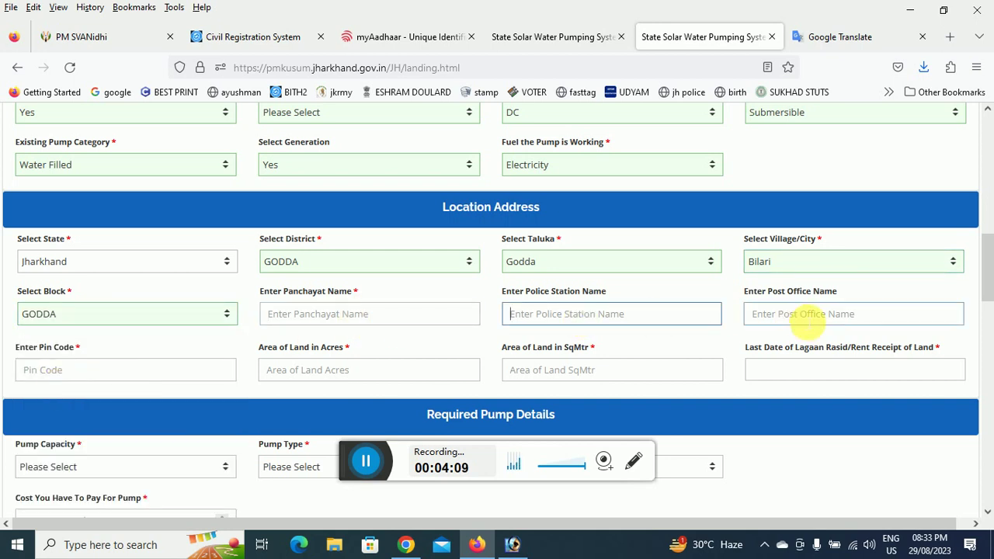
Go through the location address's pin code, land area in acres and square metres, and last rent receipt date fields.
scroll(235, 357, down, 2)
click(69, 299)
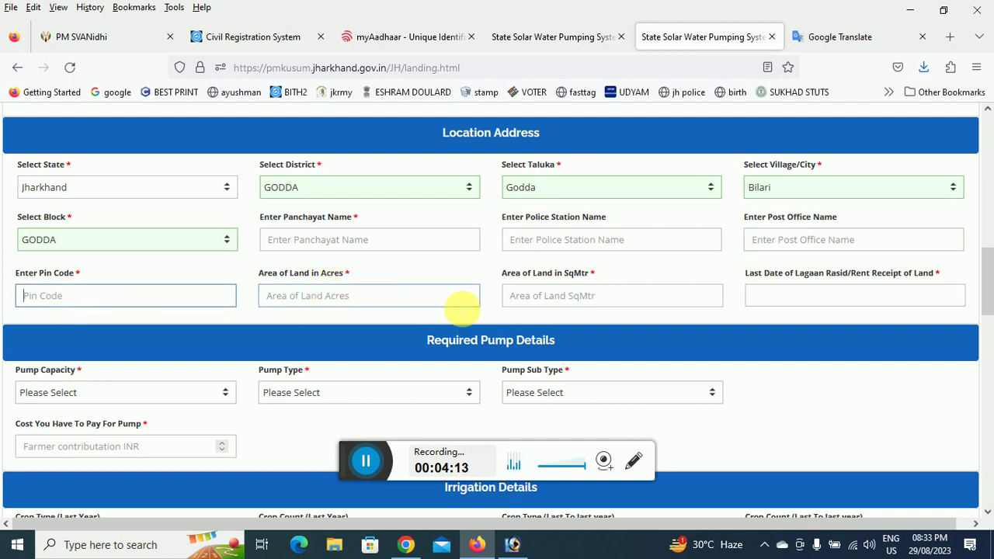
click(380, 303)
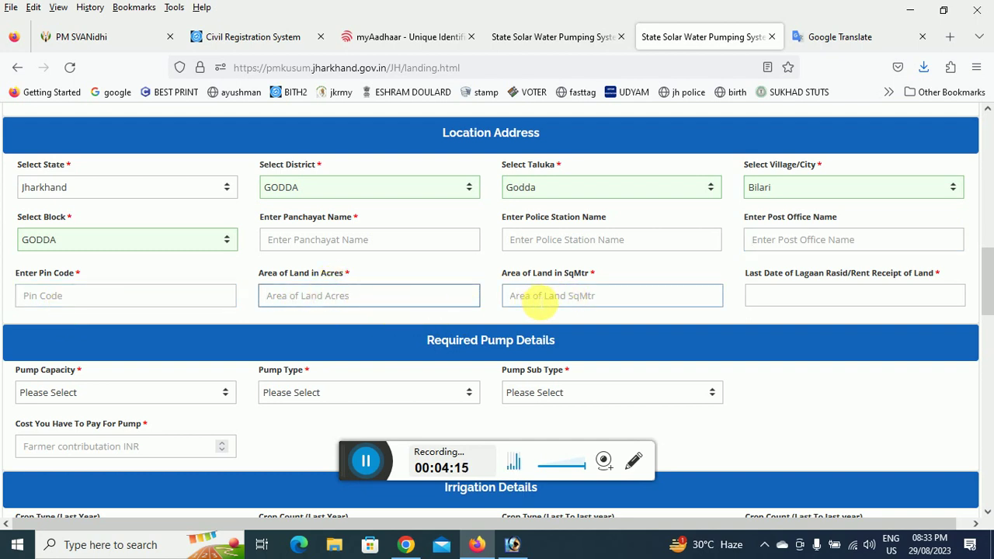
click(541, 304)
click(839, 295)
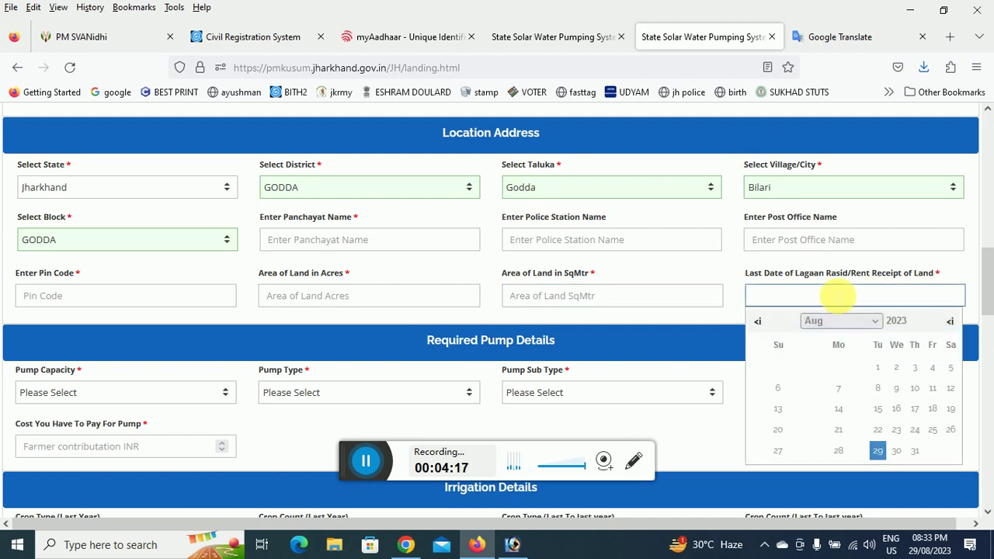
click(720, 273)
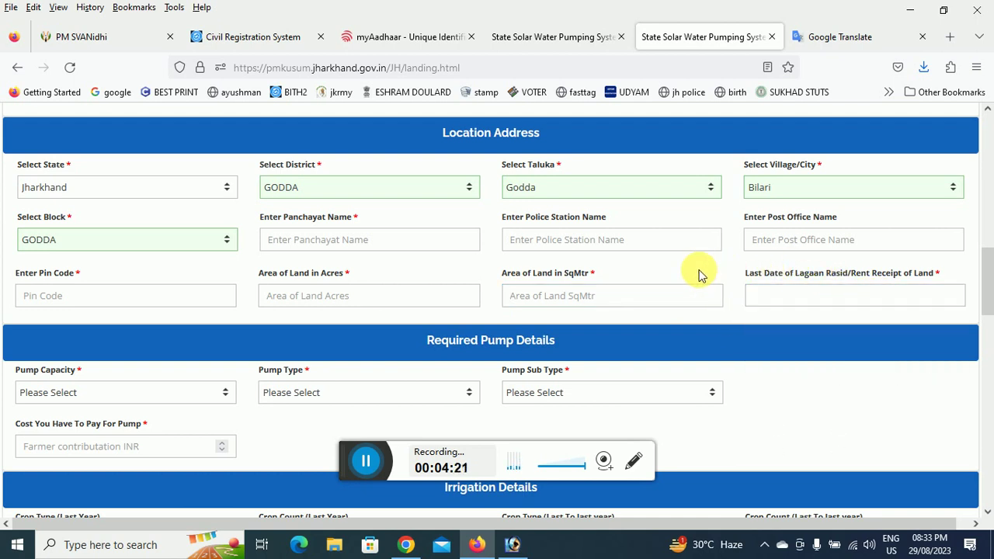
Set the required pump's capacity to 2 hp and its type to DC, and check the sub type field.
scroll(621, 284, down, 1)
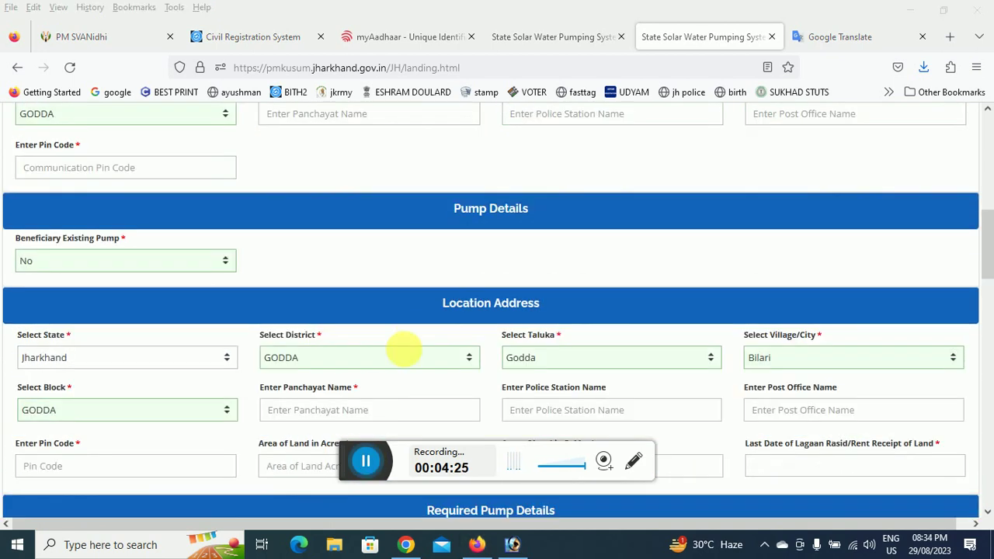
scroll(401, 349, down, 3)
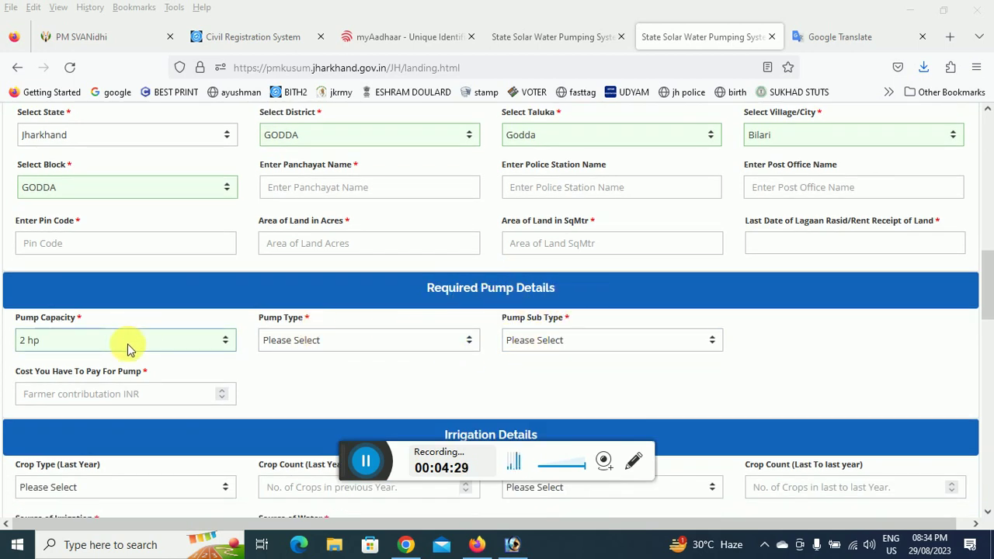
click(322, 344)
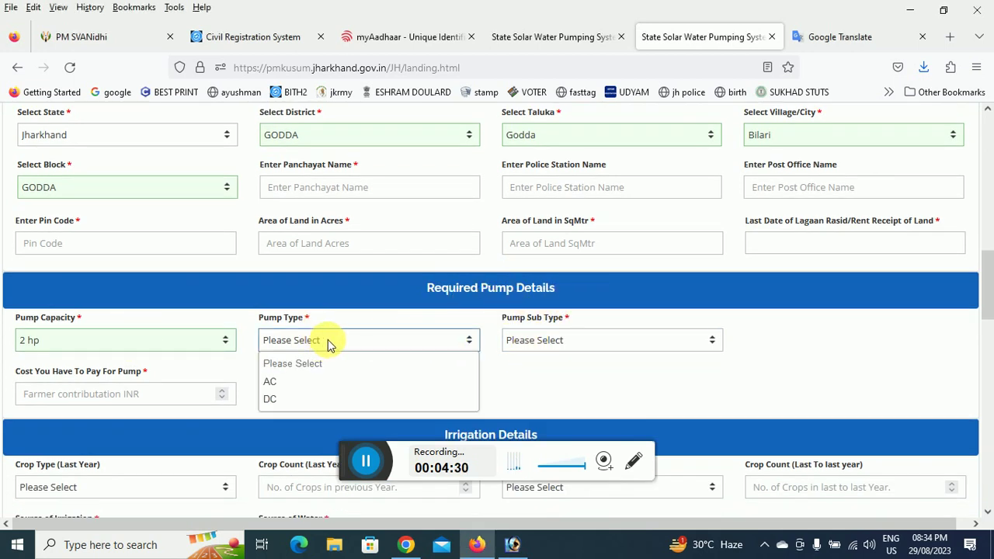
click(271, 399)
click(554, 343)
click(460, 265)
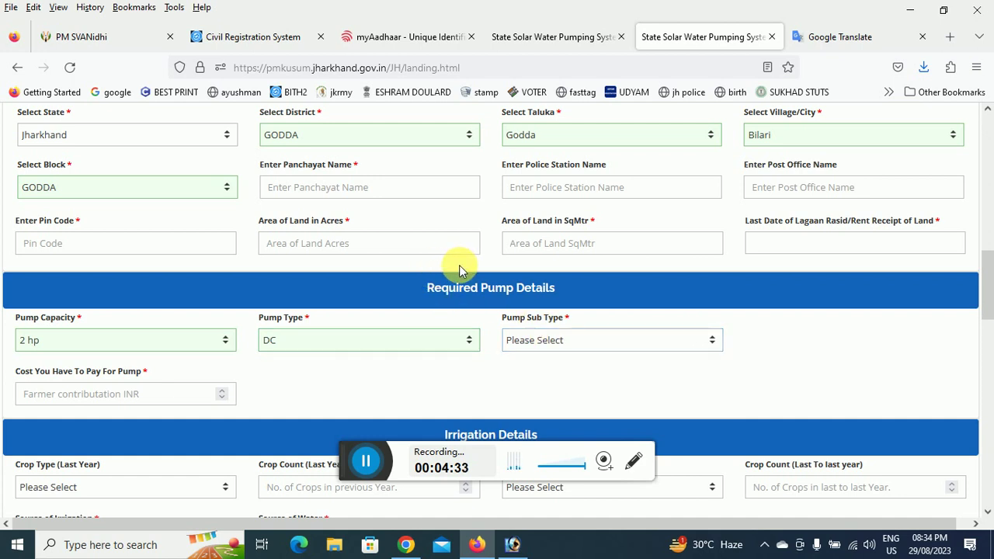
Recheck the Yes and No options for the beneficiary's existing pump in Pump Details and keep No selected.
scroll(459, 265, up, 4)
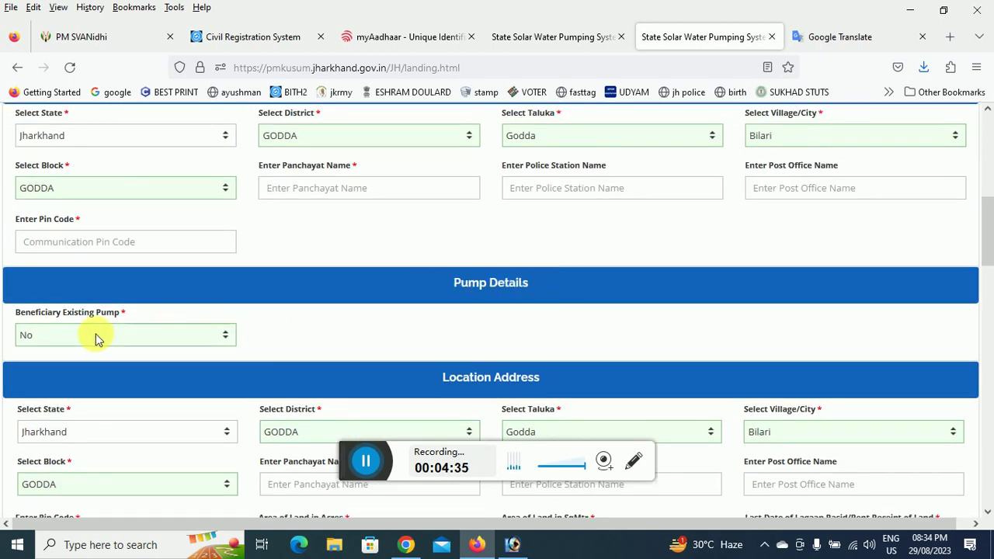
scroll(46, 289, down, 1)
click(59, 262)
click(27, 320)
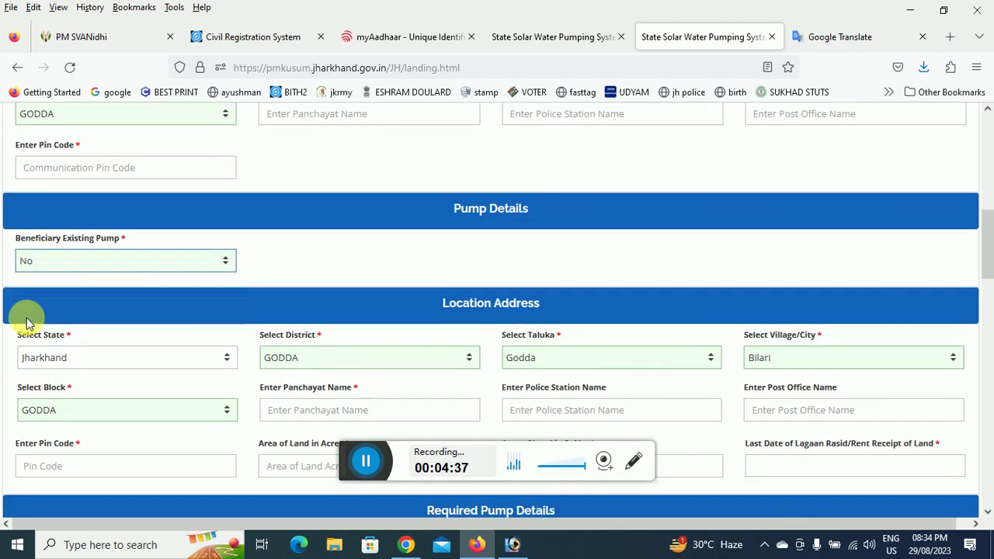
click(56, 268)
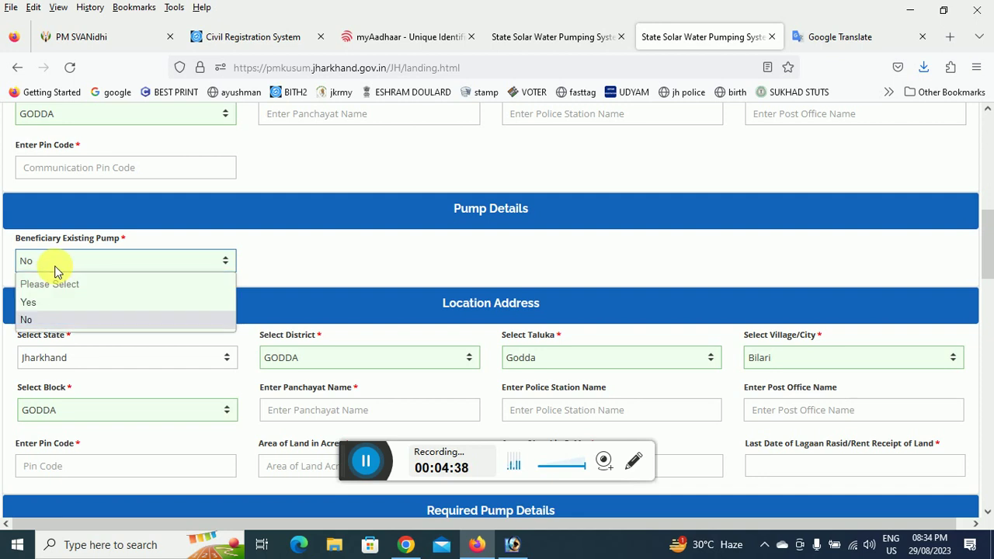
click(26, 320)
scroll(271, 271, down, 3)
scroll(233, 248, up, 3)
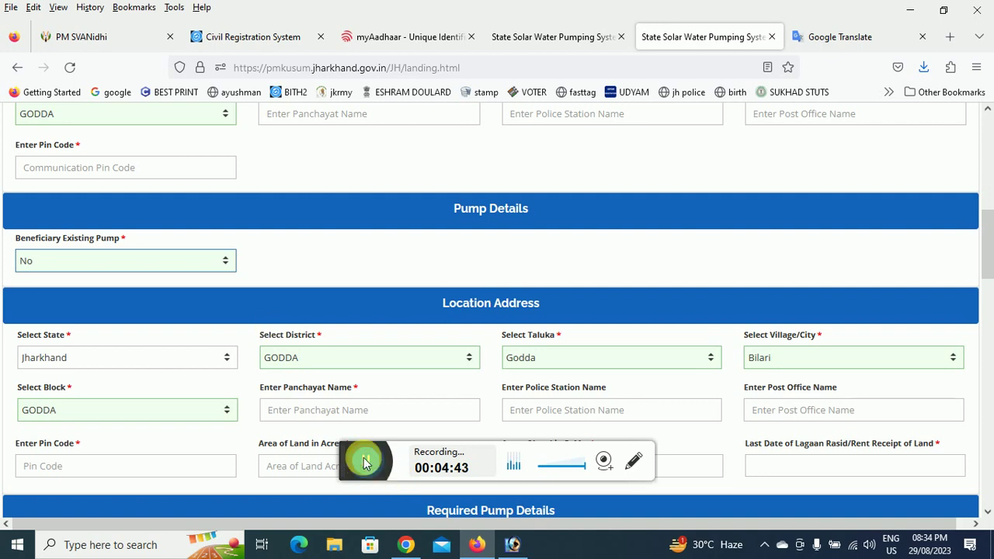
Set the required pump's sub type to Submersible and its category to Water Filled, and check the farmer's cost field.
scroll(357, 299, down, 3)
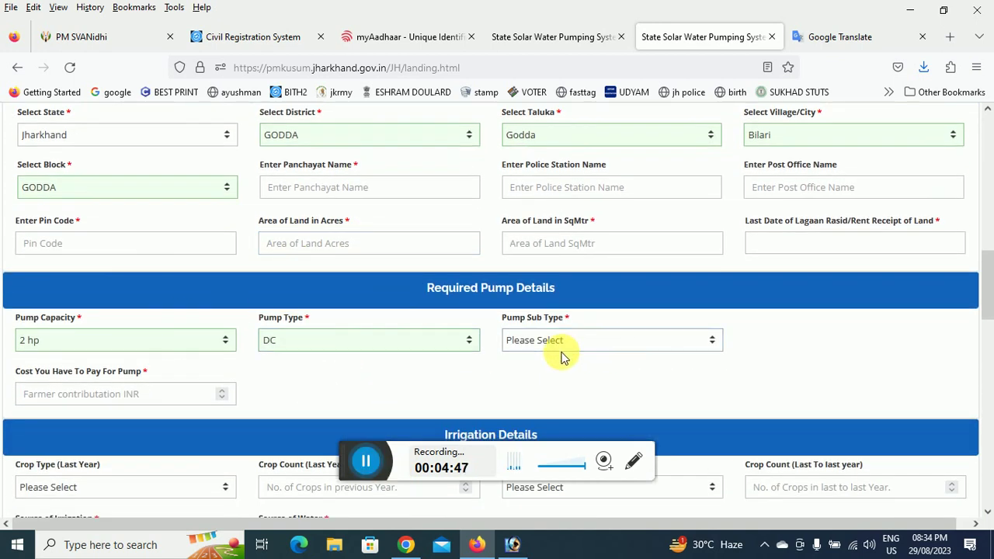
scroll(621, 313, down, 1)
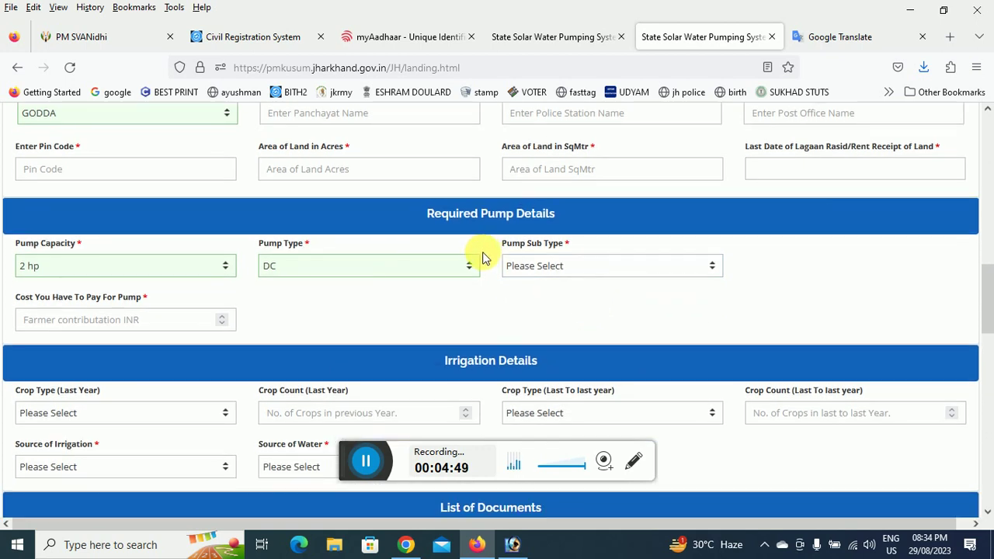
click(547, 270)
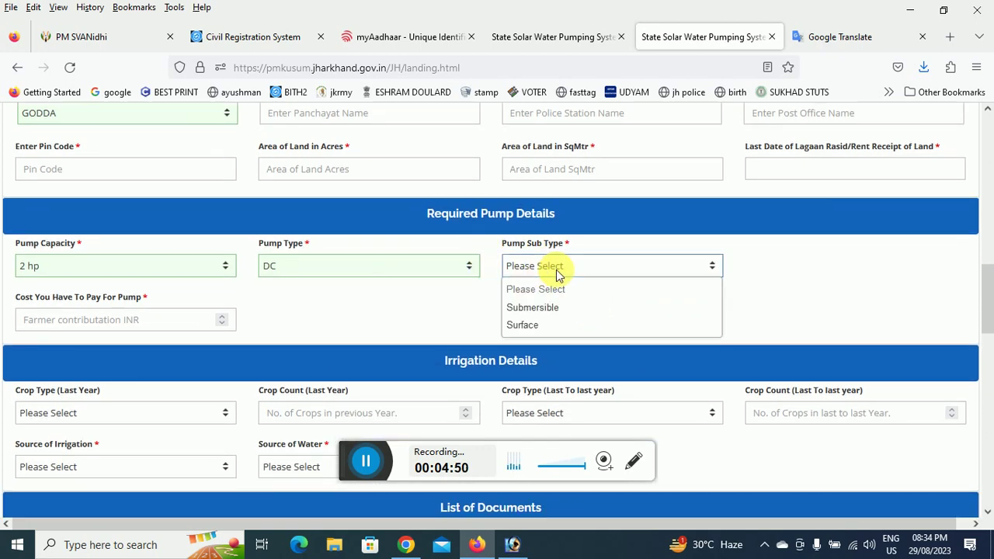
click(539, 308)
click(178, 319)
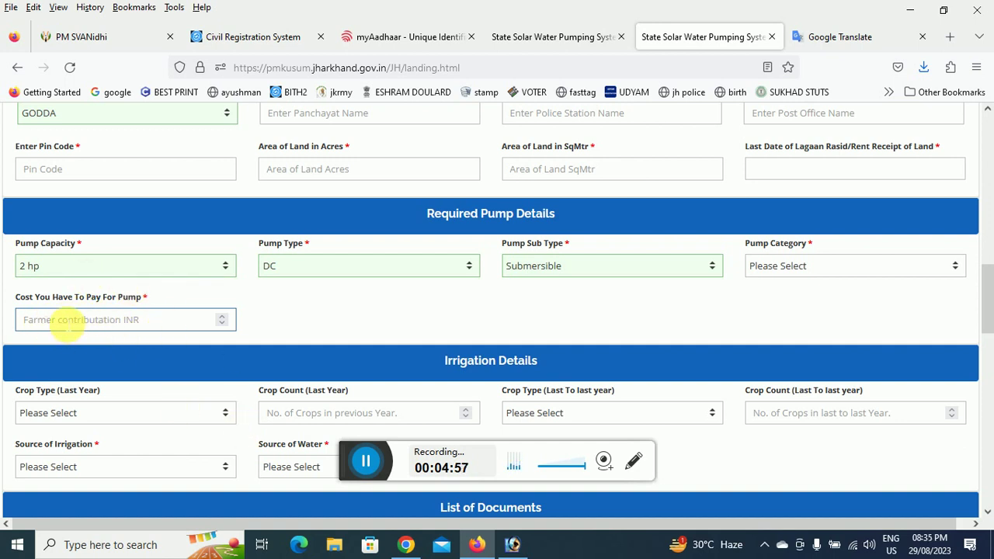
click(365, 460)
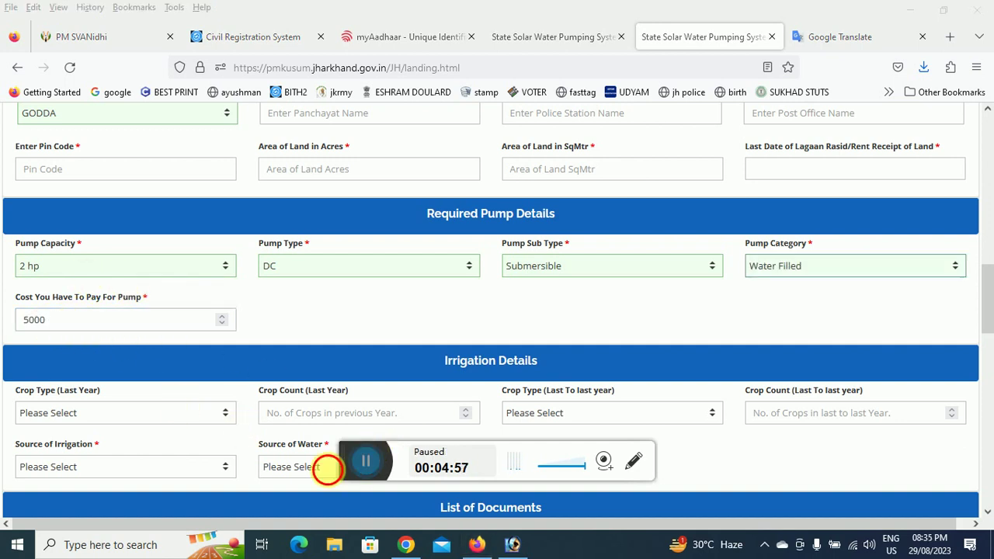
click(365, 460)
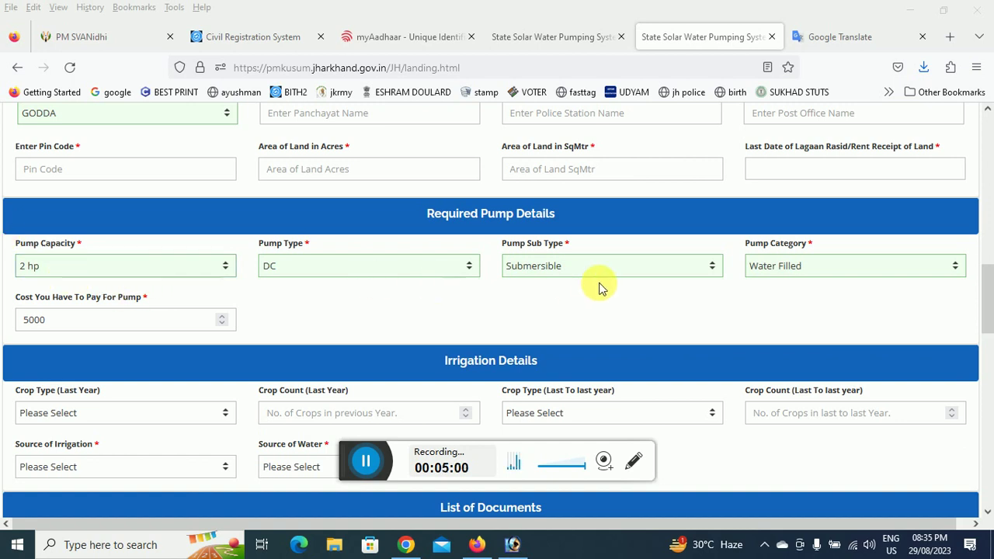
click(798, 268)
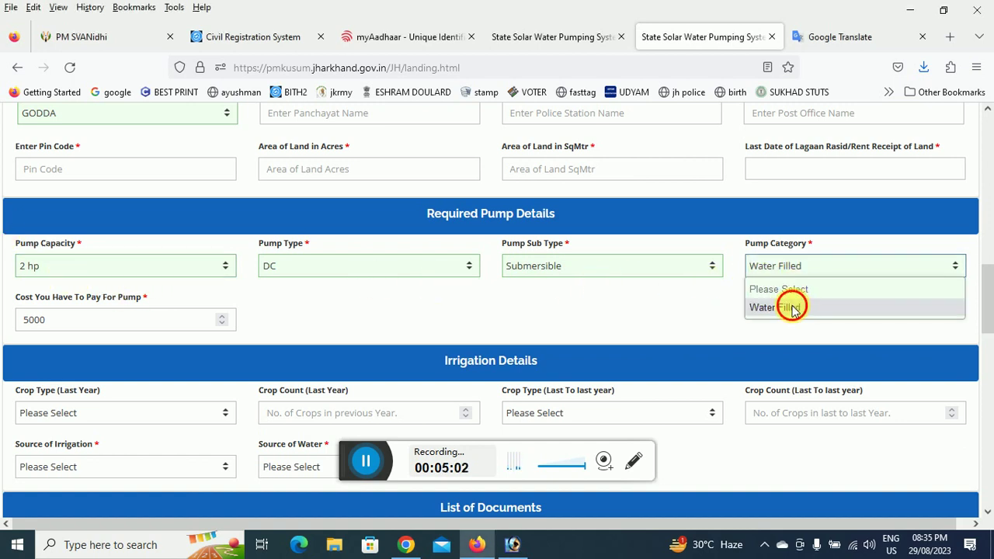
click(792, 307)
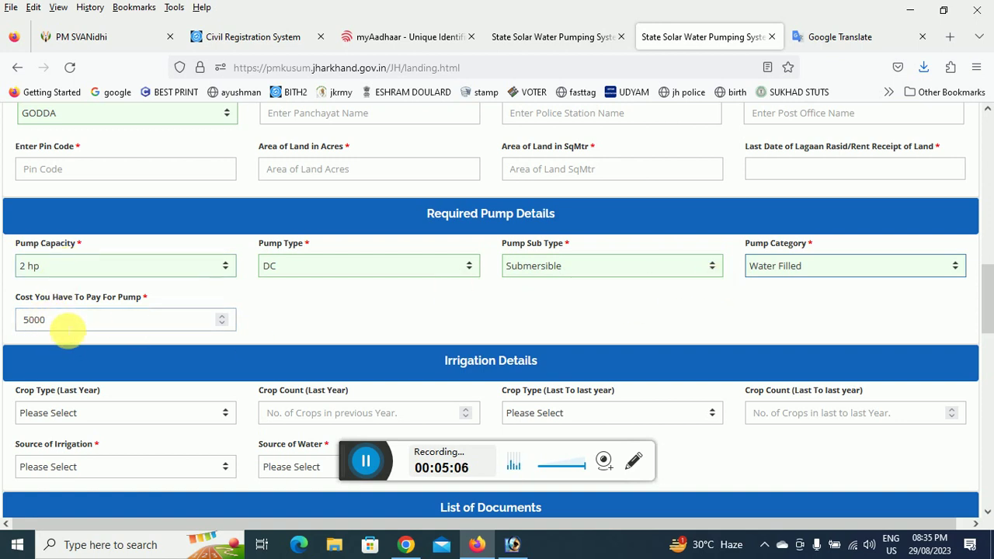
Try the 3 hp pump capacity with the Water Filled category to compare the cost, and return the capacity to 2 hp.
click(60, 265)
click(51, 324)
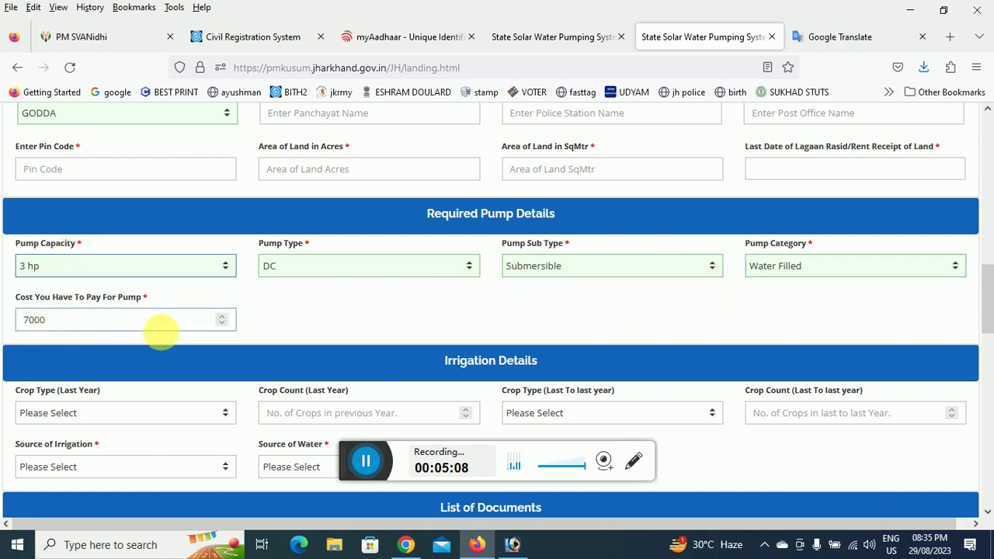
click(820, 272)
click(788, 316)
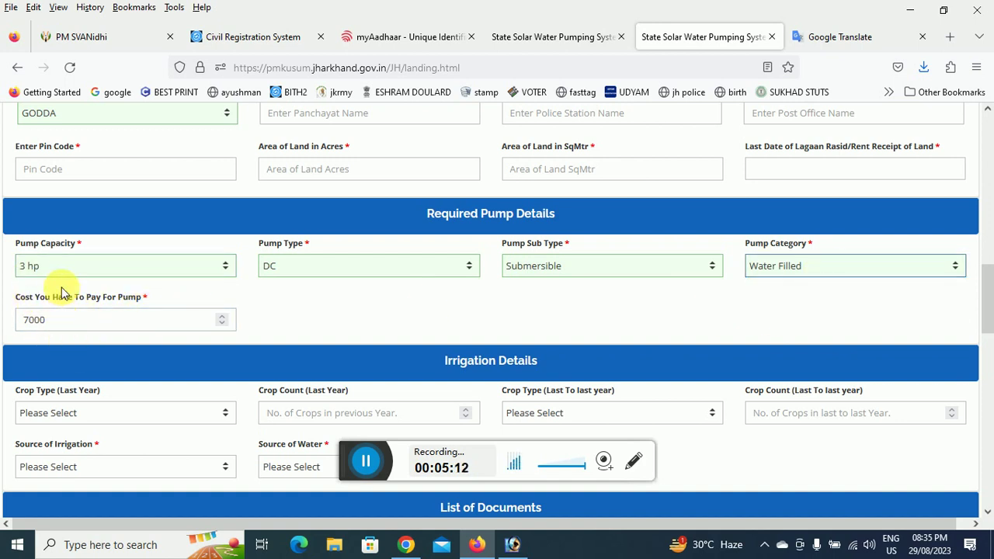
click(35, 264)
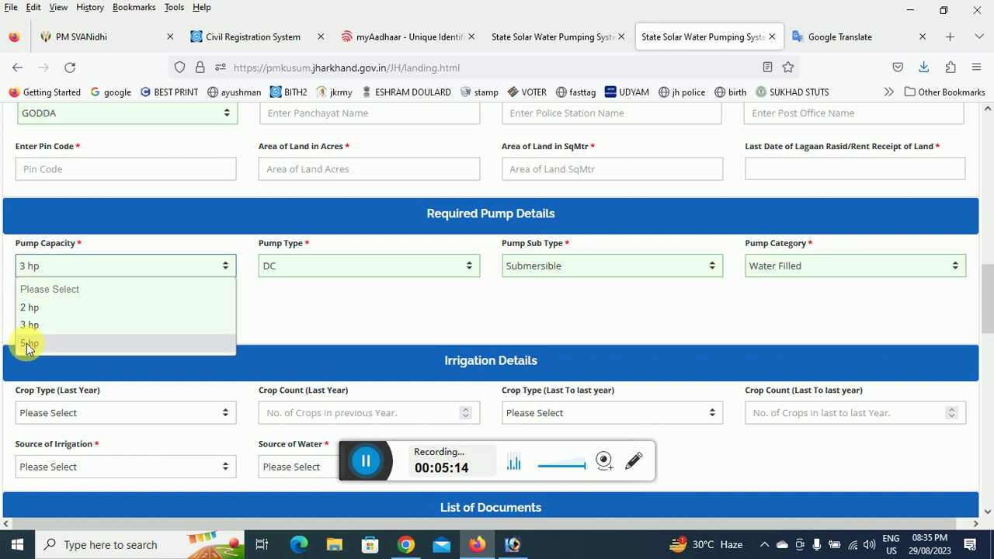
click(377, 295)
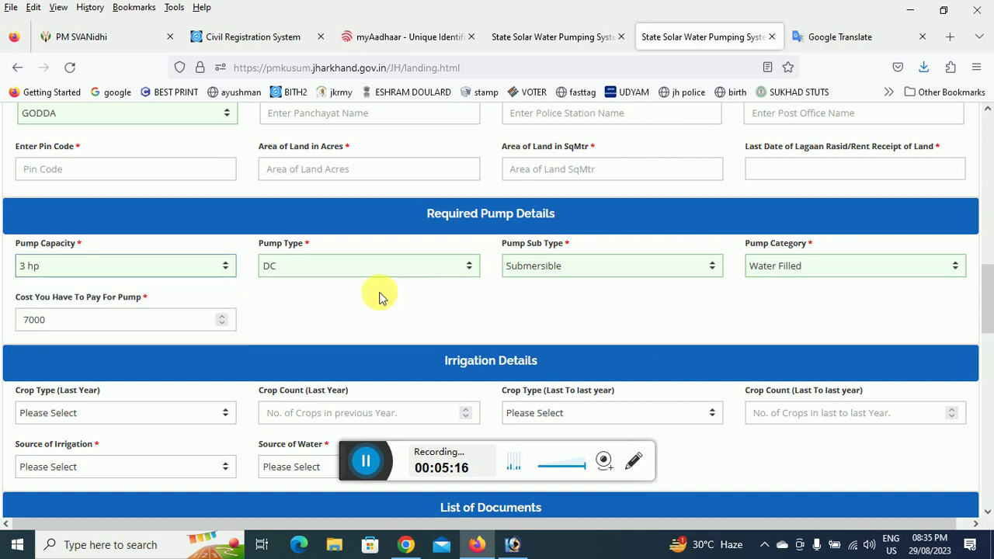
click(39, 266)
click(40, 306)
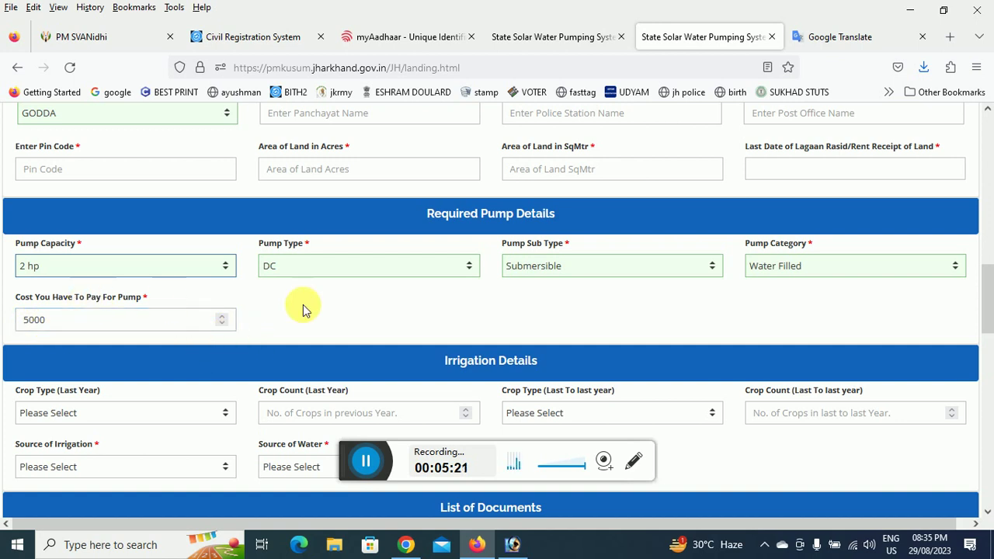
Set last year's crop type to Rabi and its crop count to 1 in Irrigation Details.
scroll(311, 318, up, 2)
scroll(198, 317, up, 2)
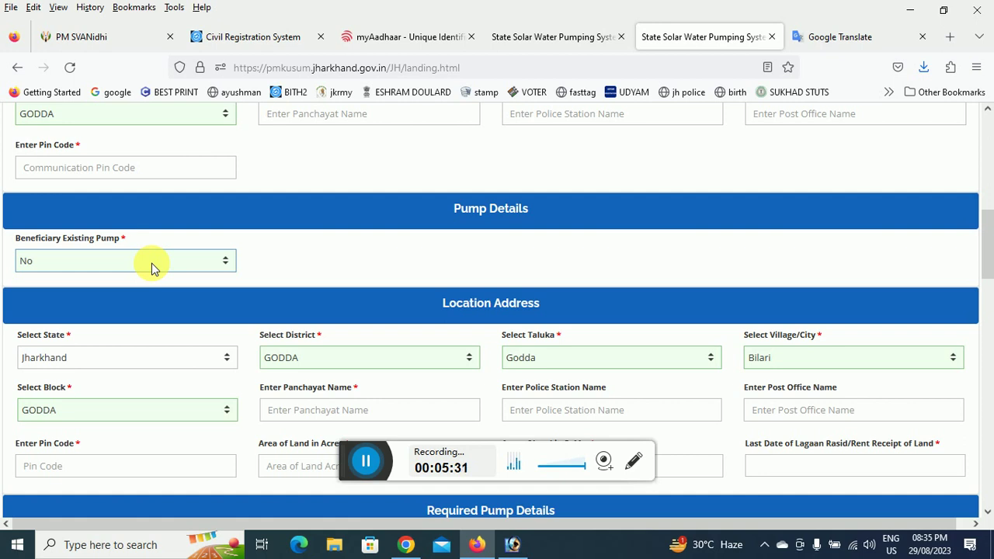
scroll(288, 266, down, 4)
scroll(152, 281, down, 2)
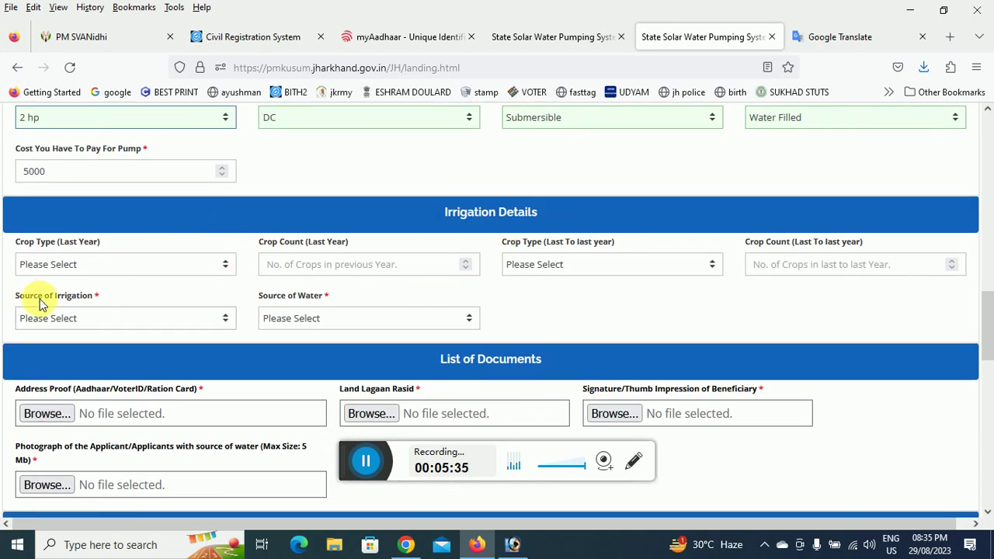
triple_click(491, 212)
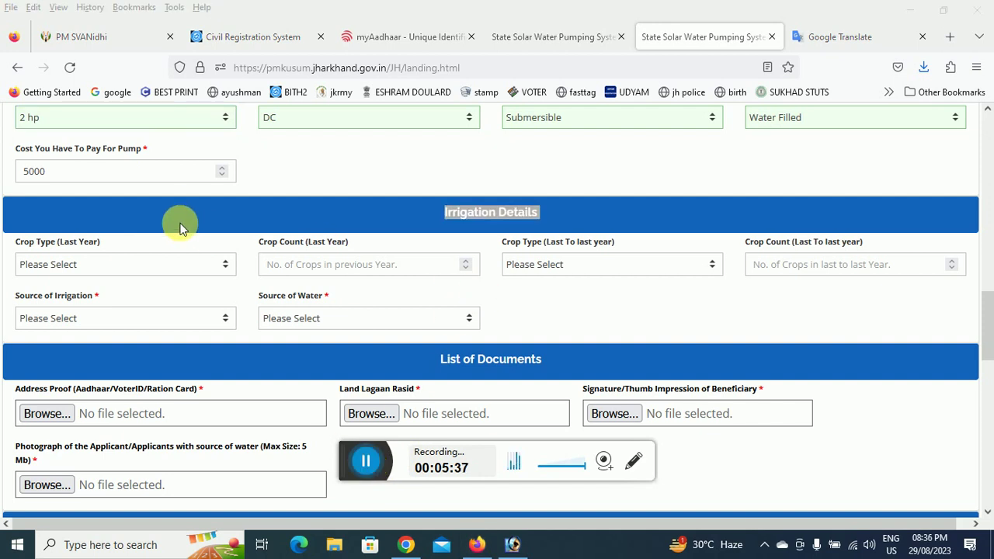
click(148, 233)
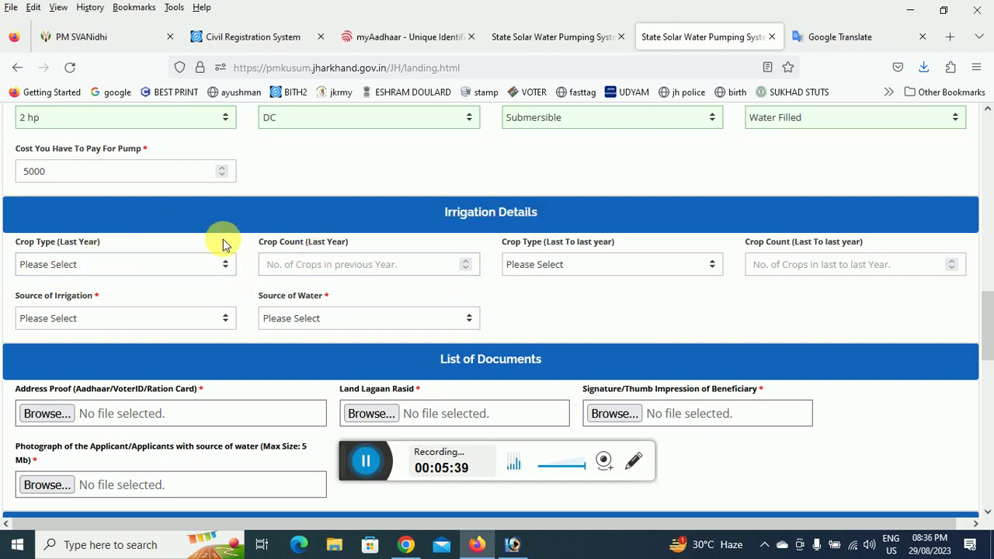
scroll(117, 225, down, 1)
click(60, 194)
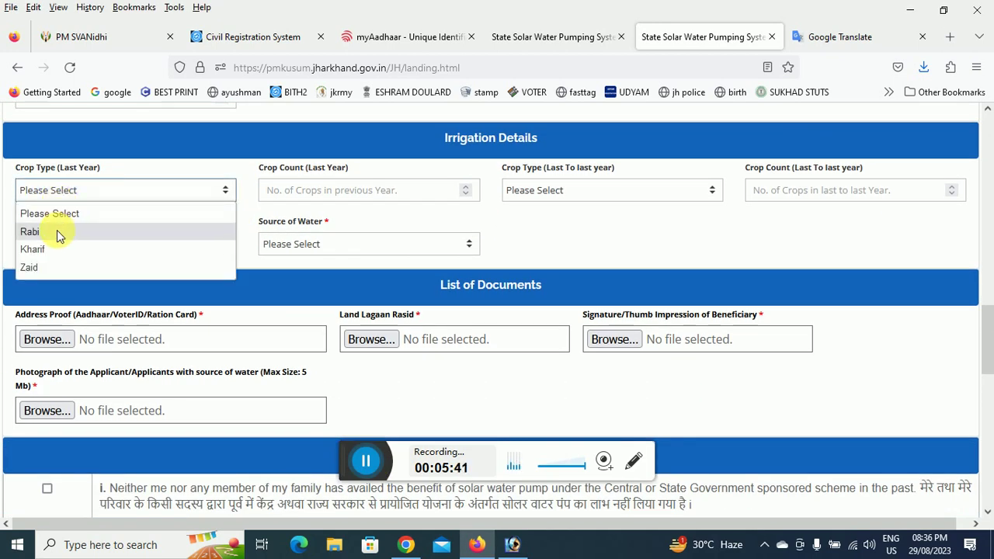
click(58, 230)
click(307, 200)
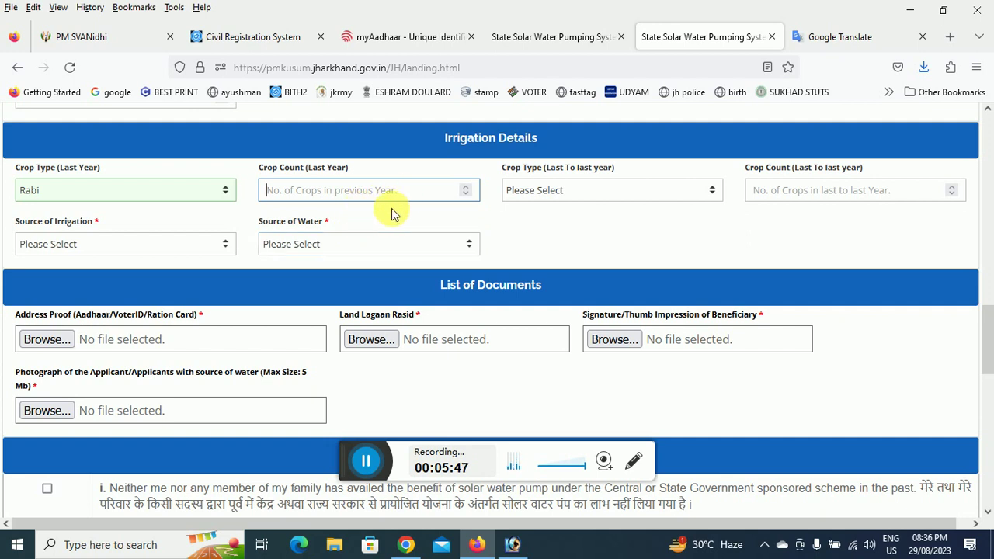
click(465, 188)
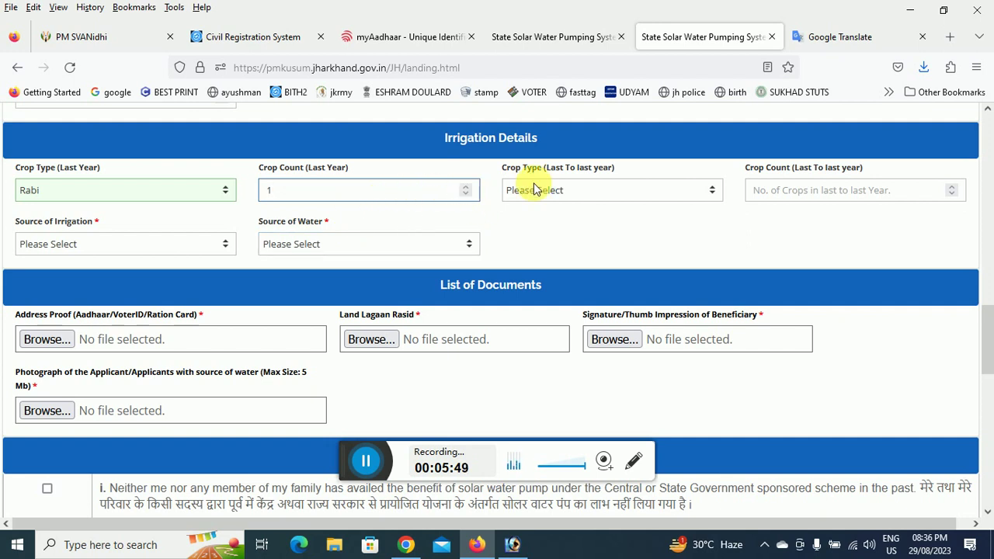
Set the crop type for the year before last to Rabi and its crop count to 1.
click(565, 189)
click(515, 231)
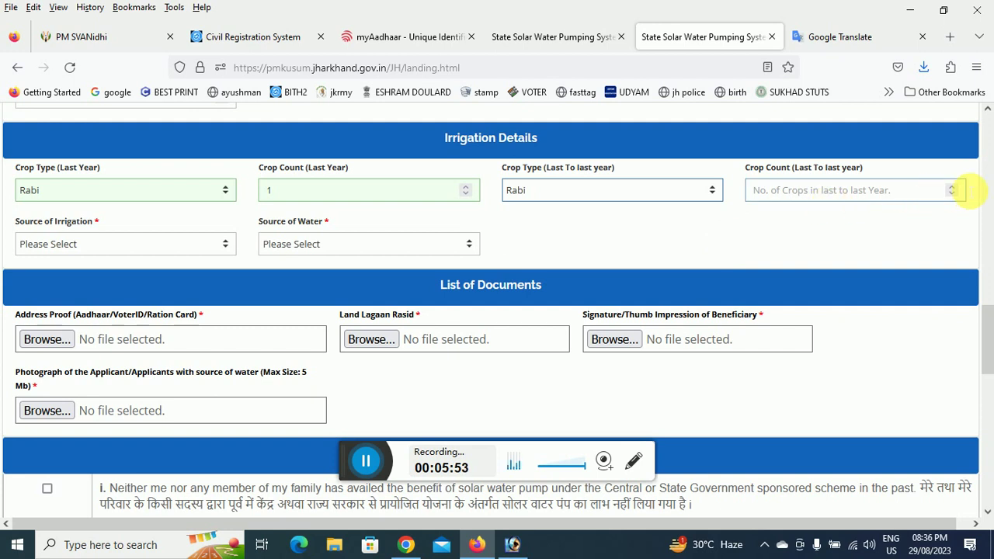
click(956, 192)
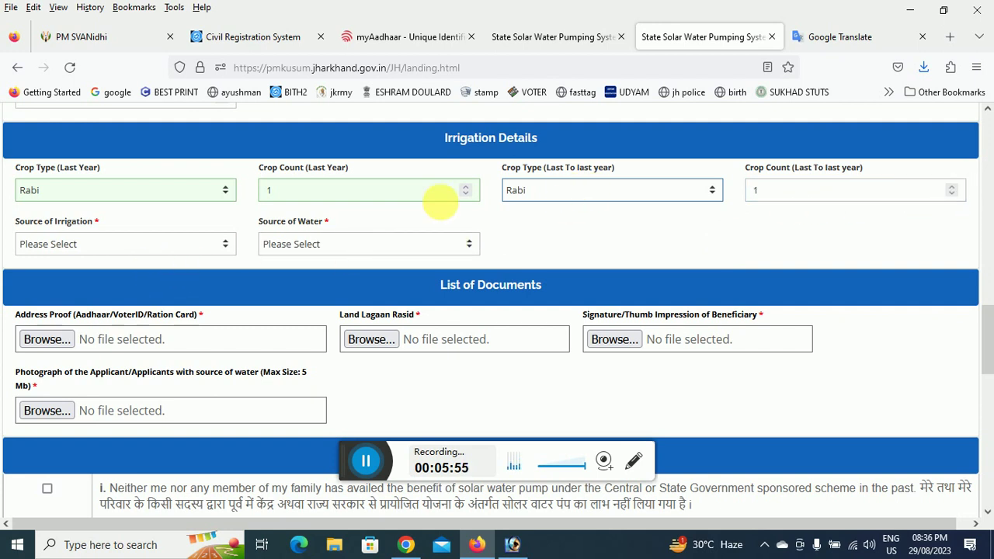
click(359, 464)
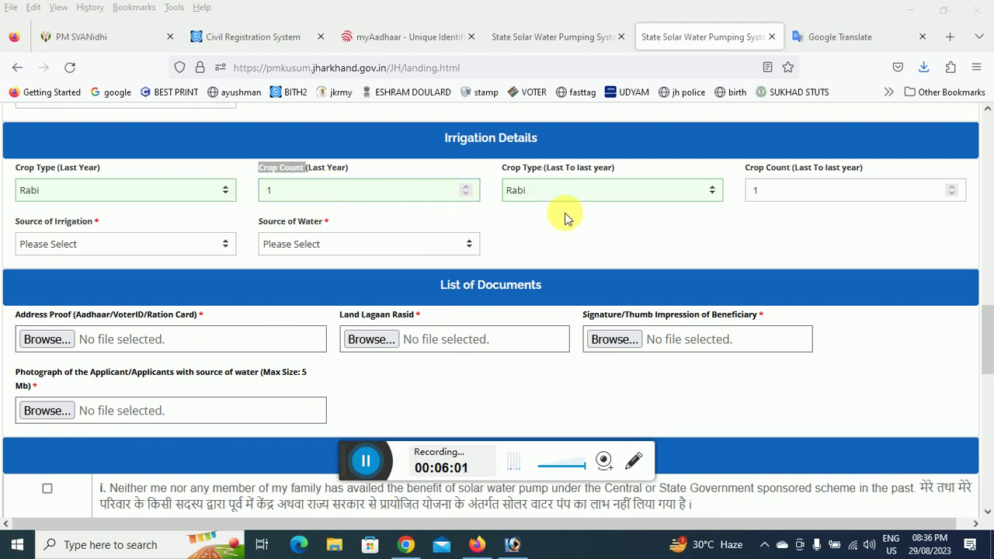
Check the Hindi translation of "Source of Irrigation" in Google Translate, and set the form's source of irrigation to Underground pipeline (UGPL).
click(63, 247)
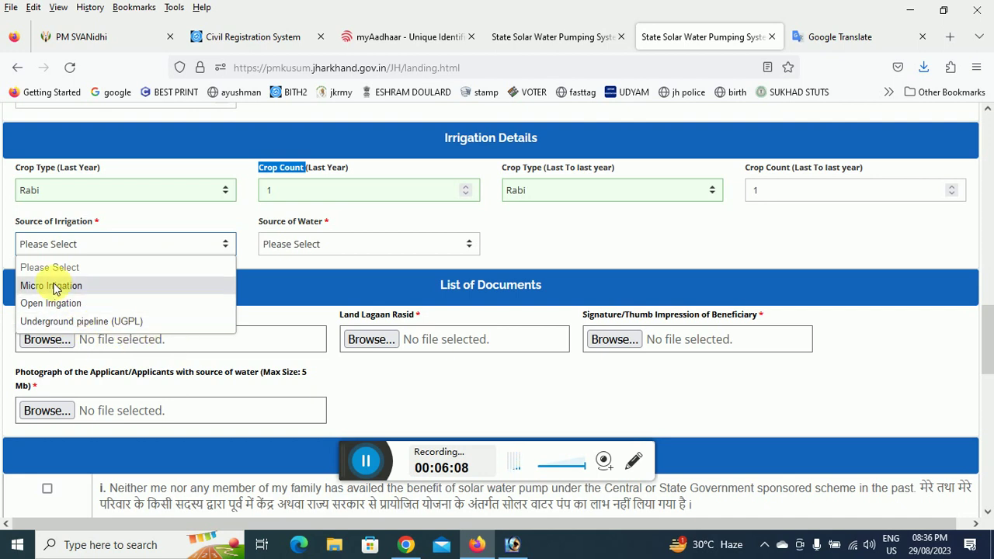
click(366, 444)
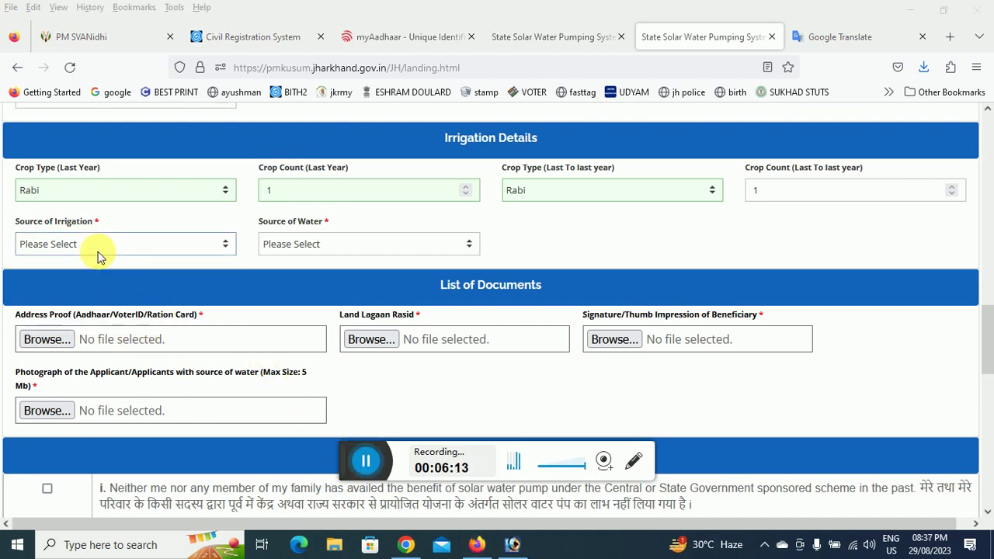
click(837, 39)
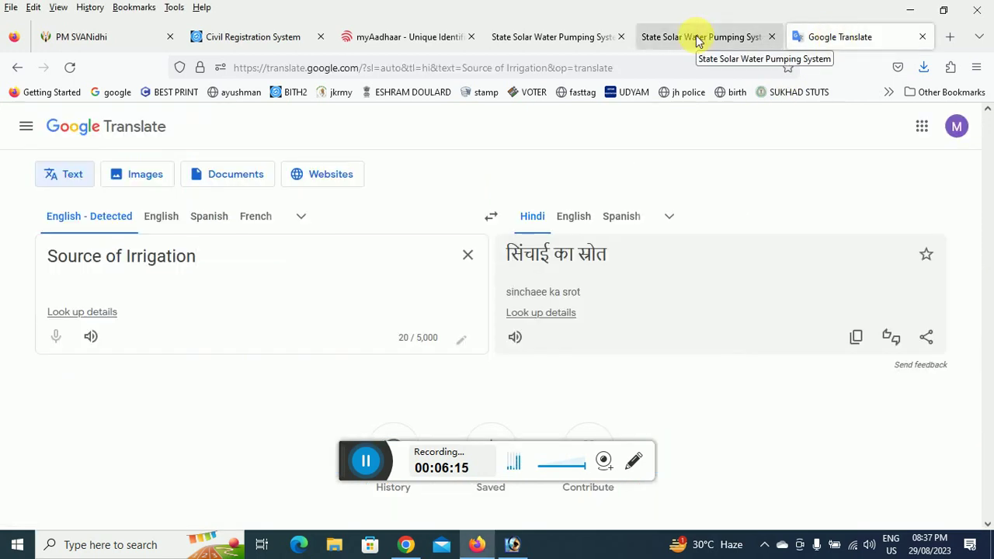
click(695, 40)
scroll(88, 271, up, 2)
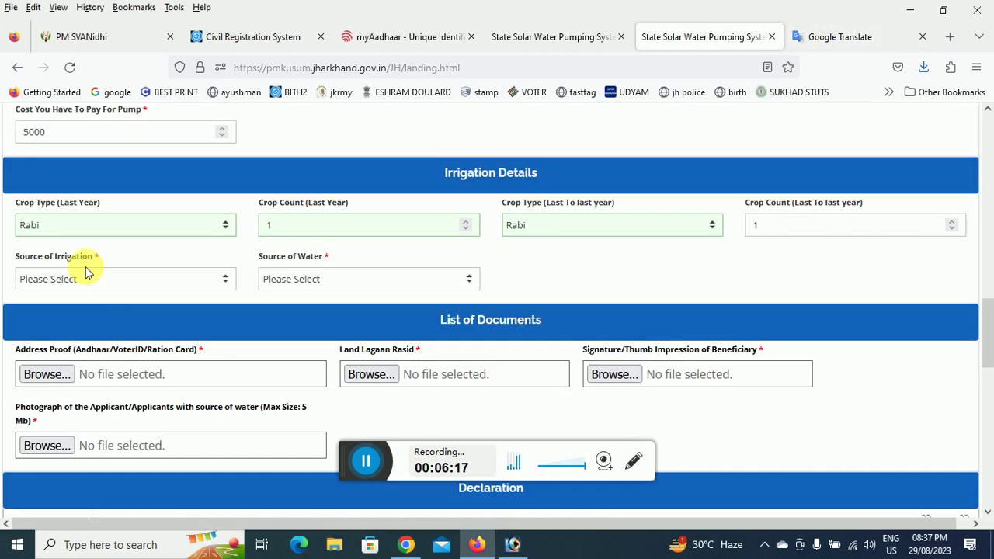
click(69, 319)
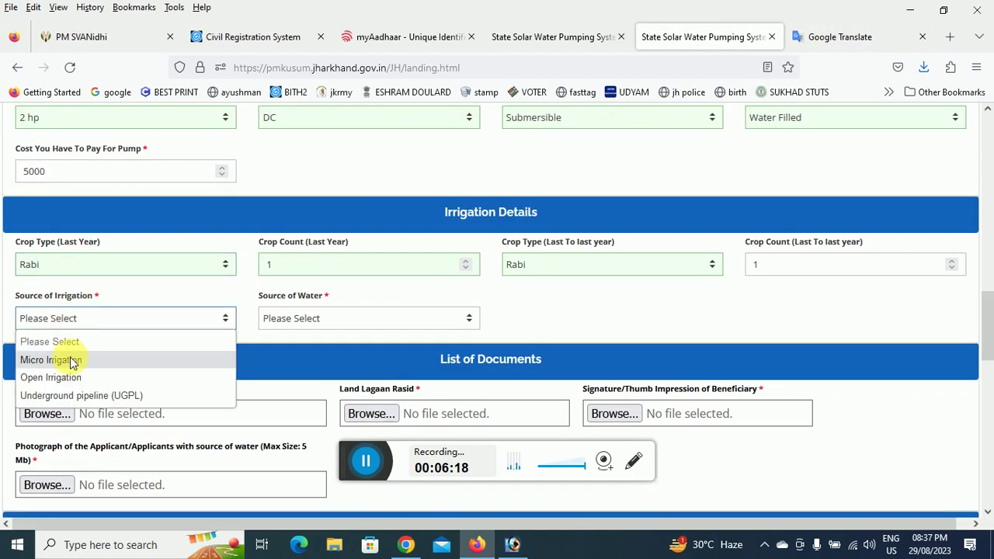
click(122, 396)
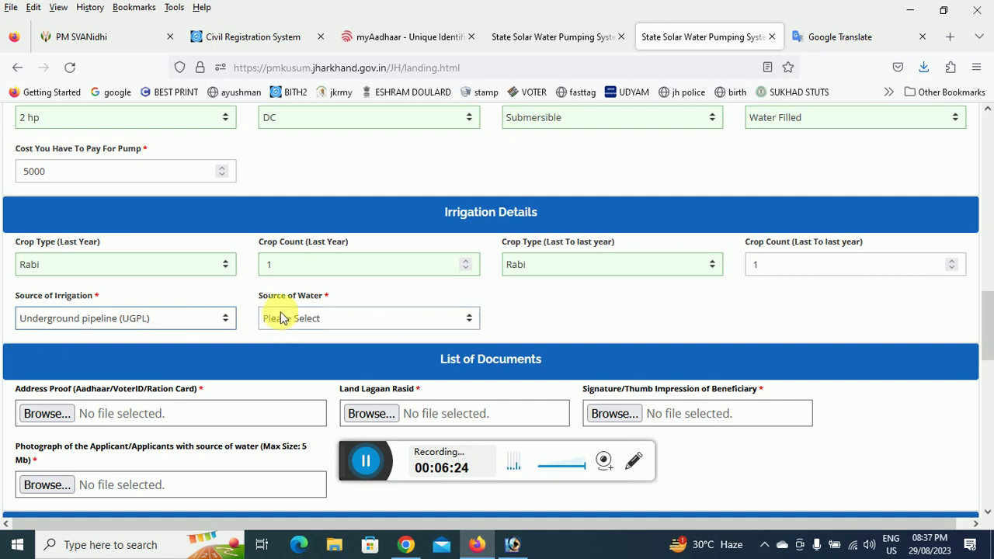
Set the source of water to BoreWell and open the borewell size in inches for entry.
click(322, 323)
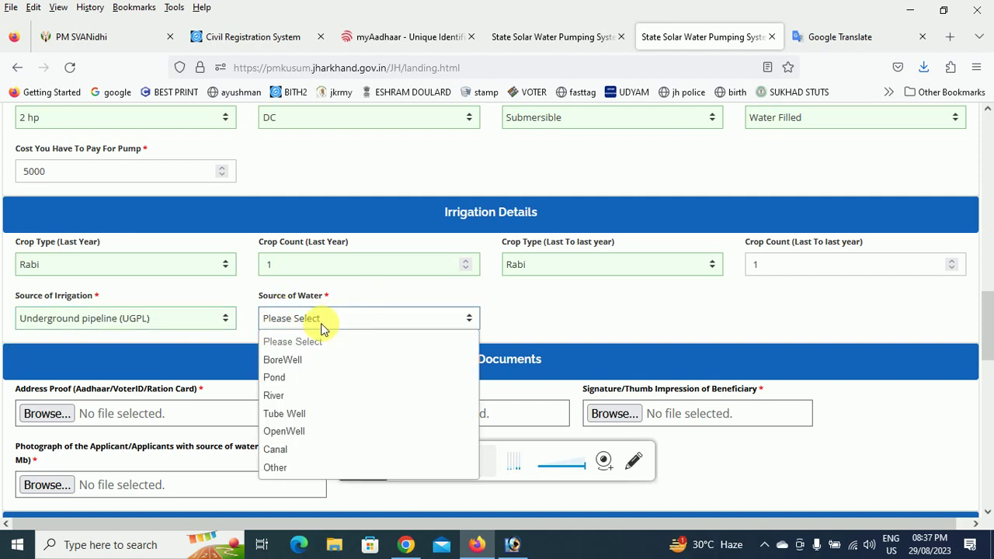
click(299, 363)
click(566, 320)
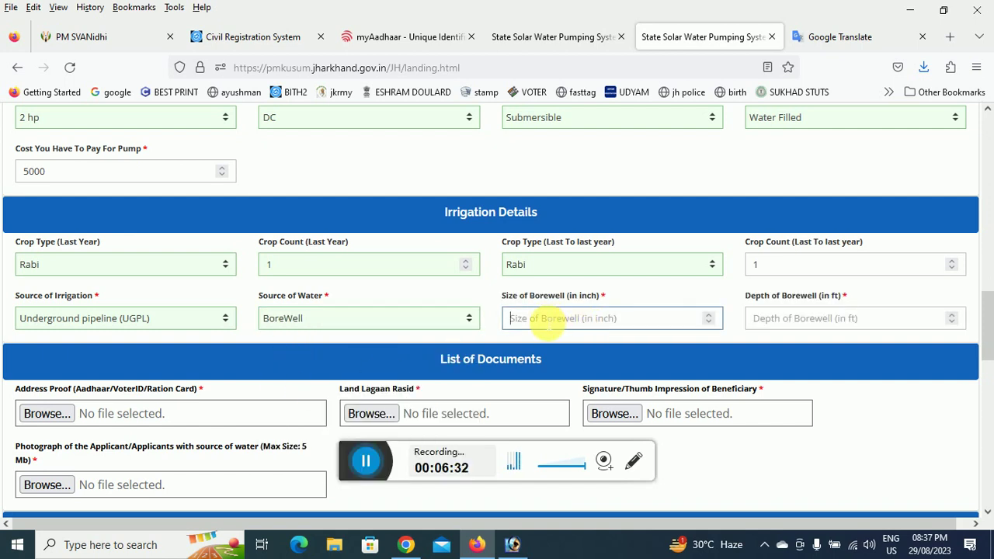
Open the borewell depth in feet for entry in Irrigation Details.
click(777, 326)
click(765, 320)
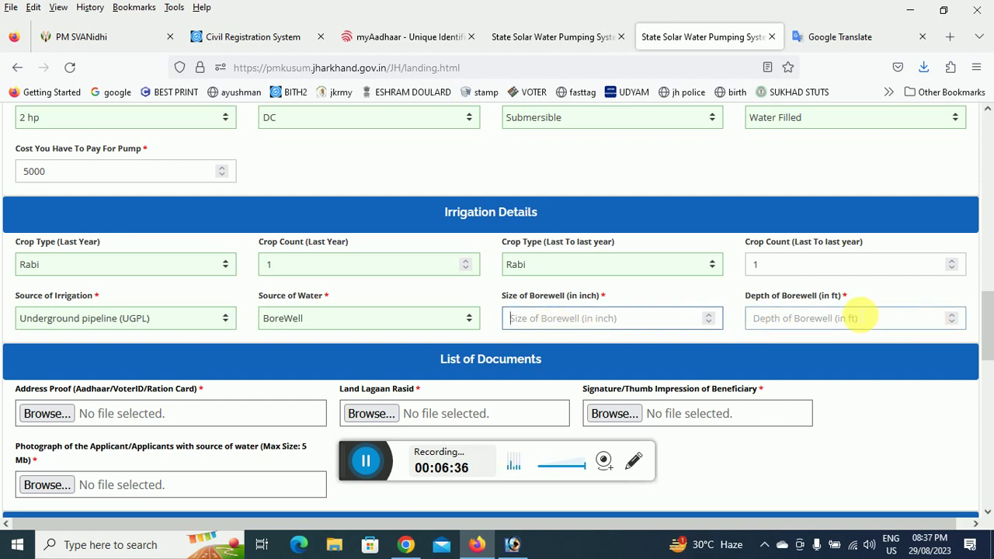
click(830, 319)
Accept declaration i, stating that no family member has previously availed the benefit of a government-sponsored solar water pump.
scroll(815, 346, down, 1)
scroll(815, 345, down, 1)
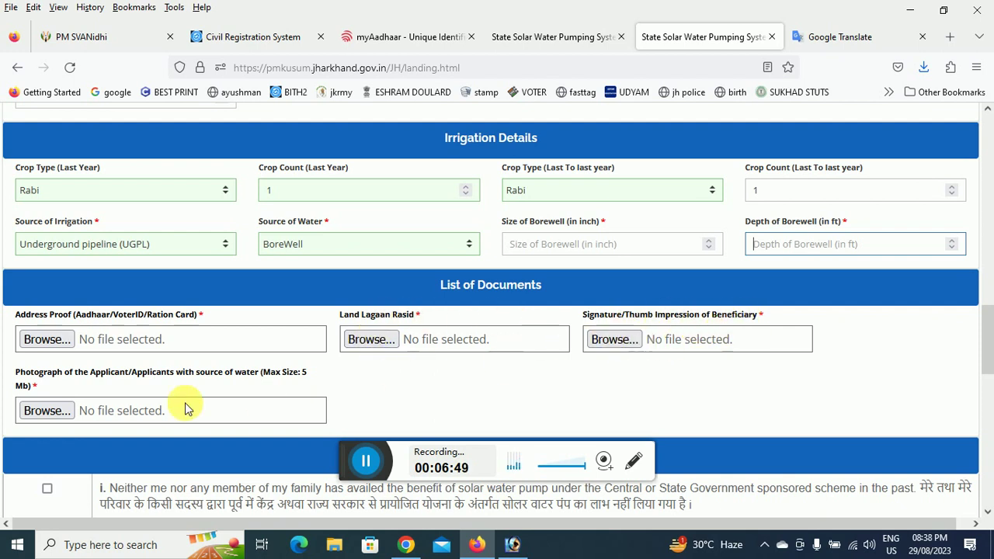
scroll(93, 392, down, 2)
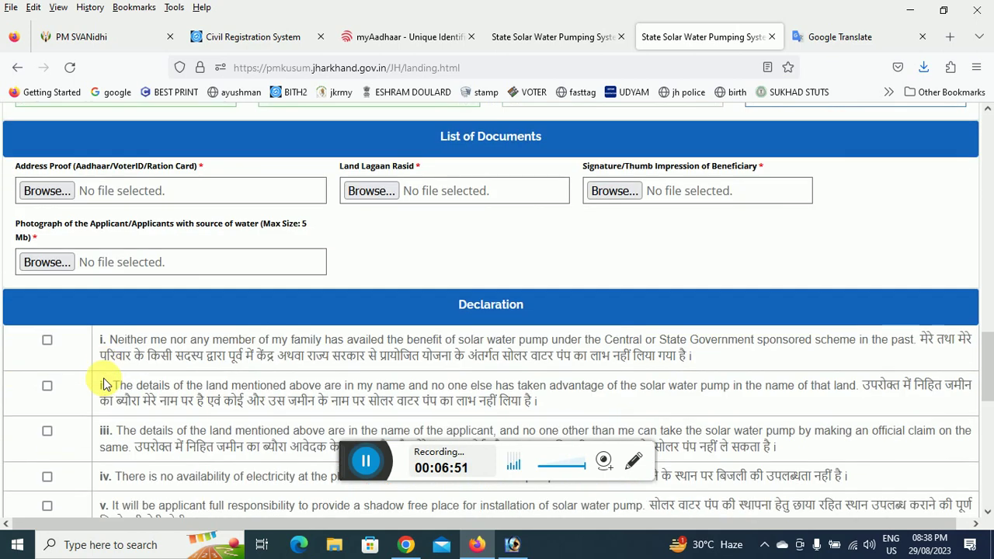
click(47, 339)
scroll(49, 371, down, 2)
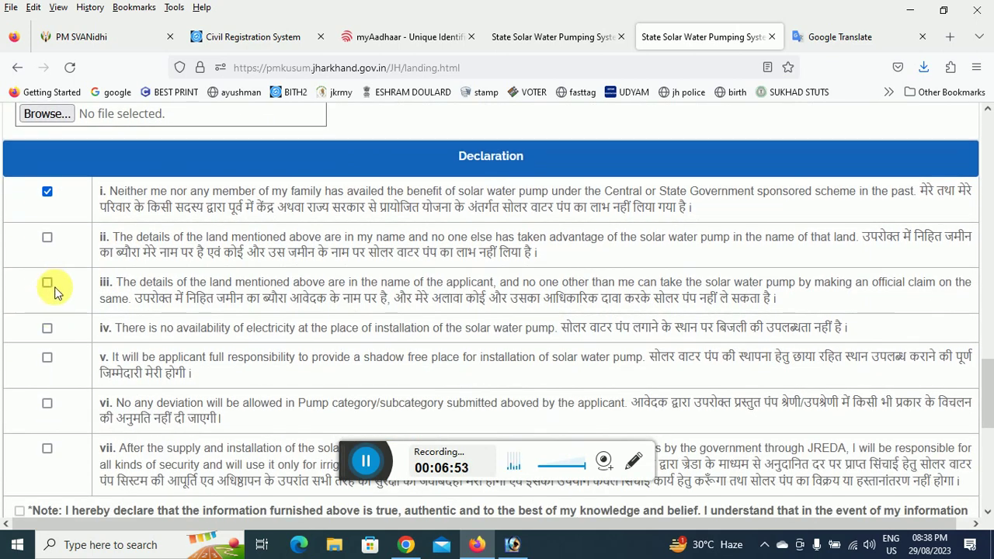
scroll(54, 289, down, 5)
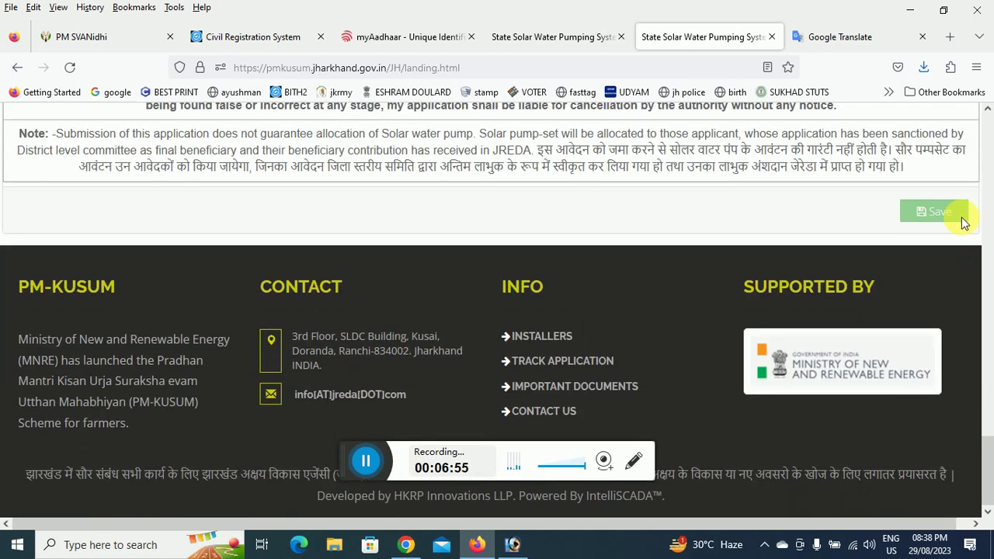
scroll(355, 282, up, 5)
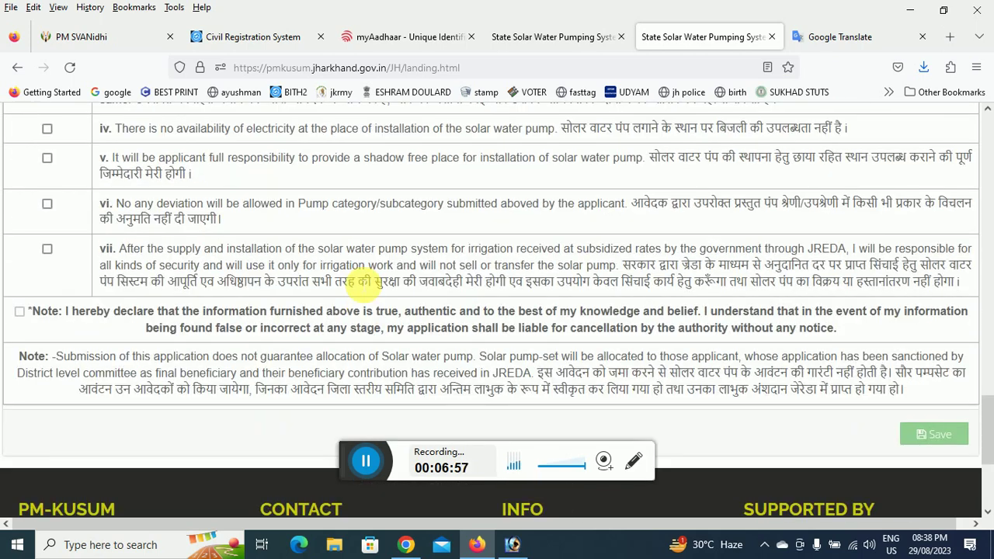
scroll(423, 221, up, 5)
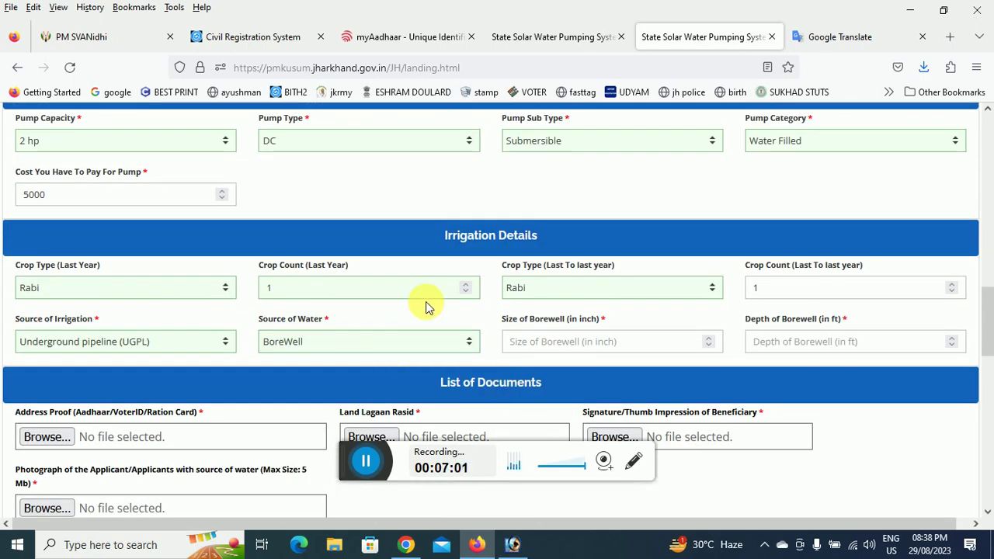
scroll(419, 279, down, 10)
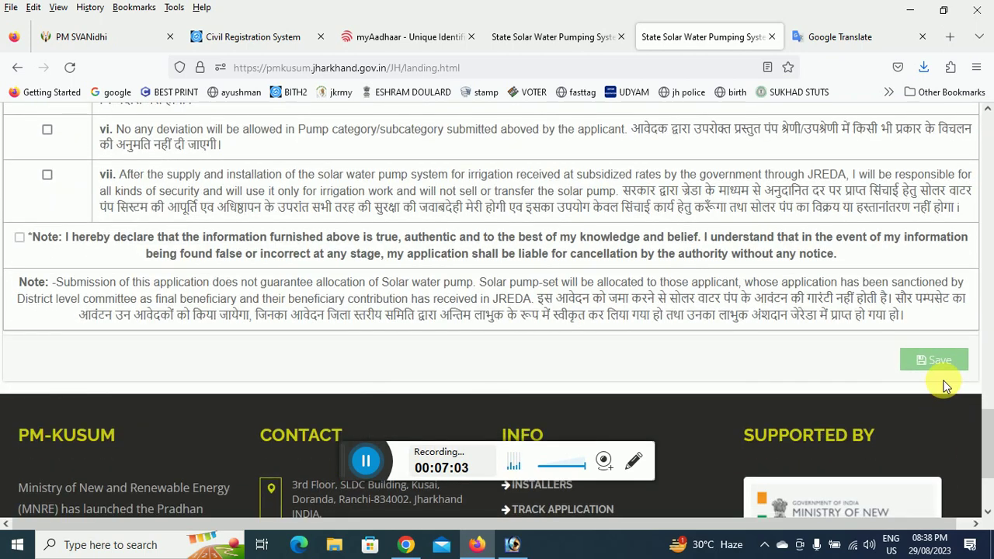